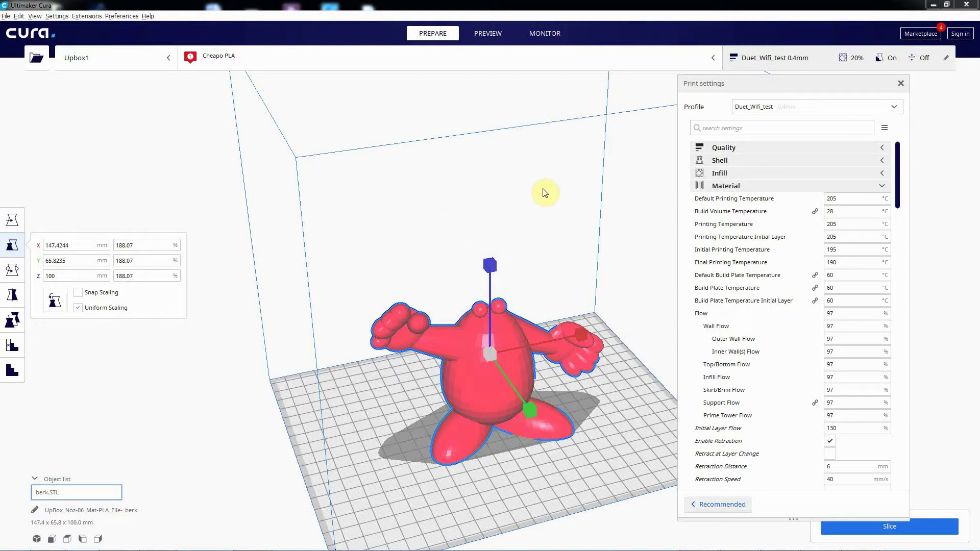
# Set the material Flow value to 120%.
pyautogui.moveTo(542, 190); pyautogui.dragTo(418, 193, button='middle')
pyautogui.moveTo(444, 219); pyautogui.dragTo(465, 227, button='right')
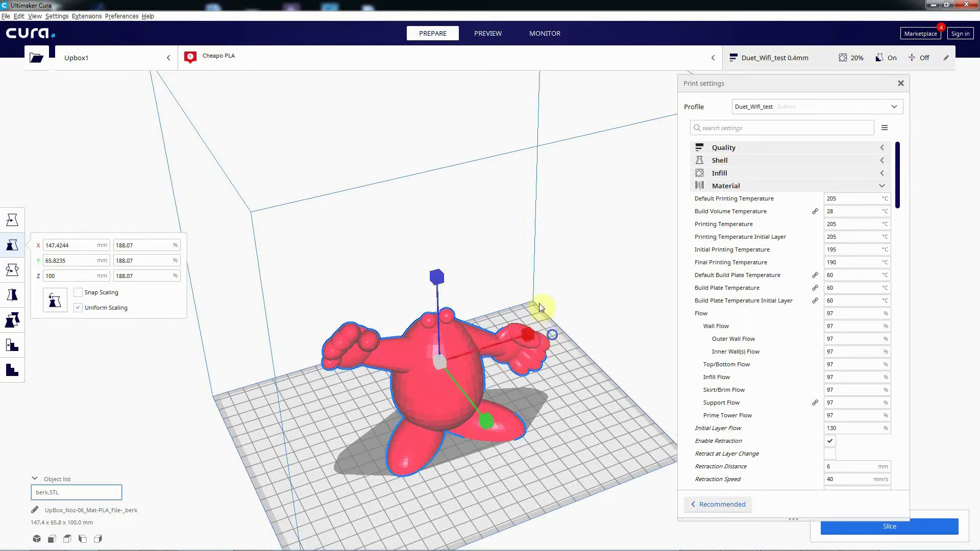
pyautogui.moveTo(539, 303); pyautogui.dragTo(551, 329, button='right')
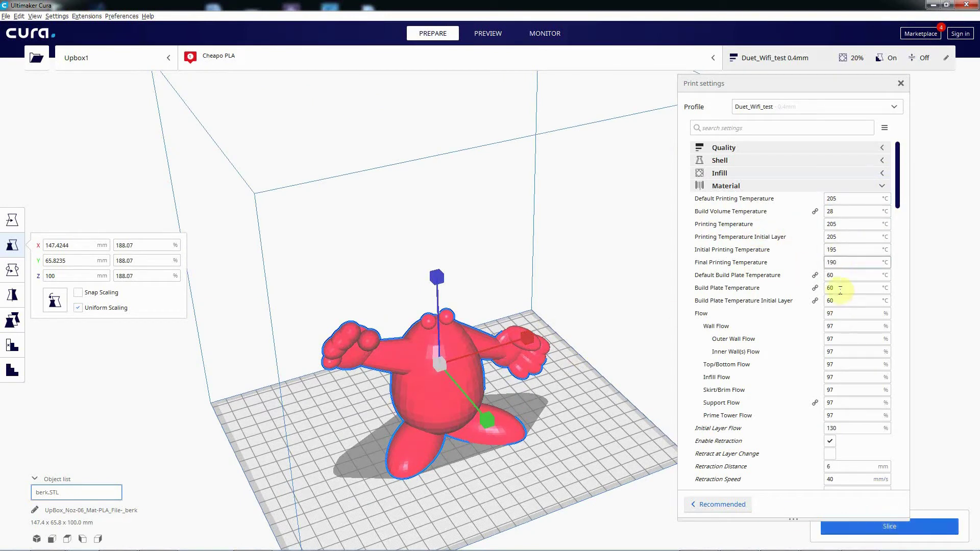
pyautogui.moveTo(896, 174)
pyautogui.mouseDown()
pyautogui.moveTo(891, 324)
pyautogui.moveTo(887, 188)
pyautogui.mouseUp()
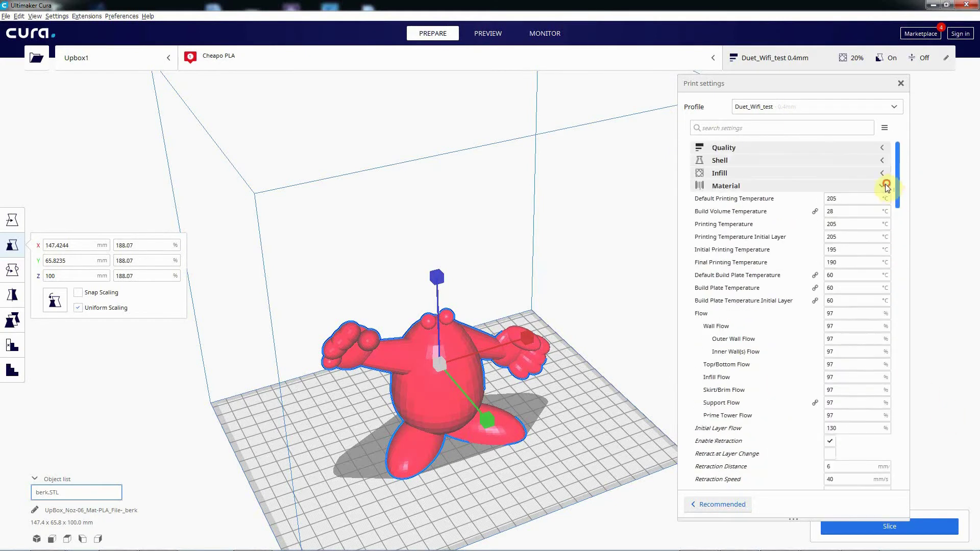
pyautogui.click(842, 199)
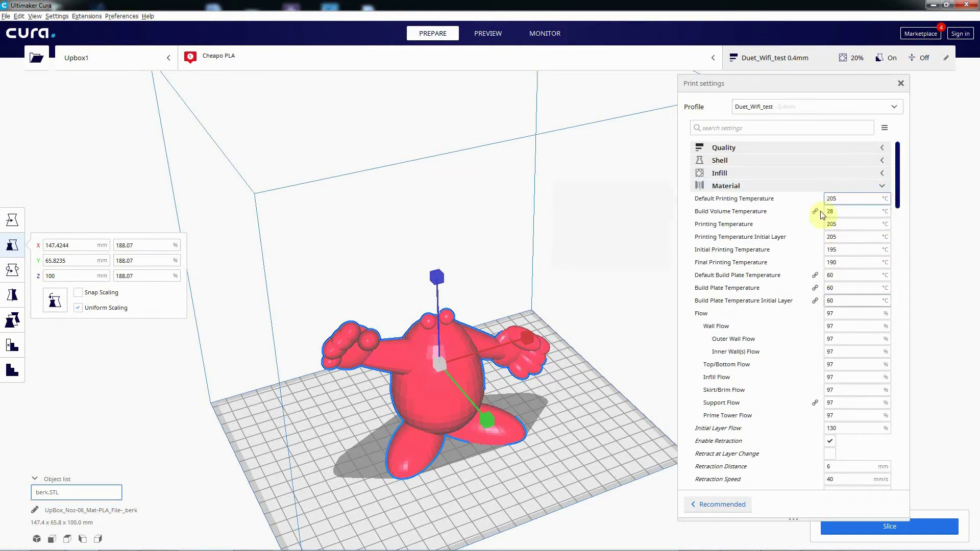
pyautogui.click(838, 313)
pyautogui.hotkey('ctrl', 'a')
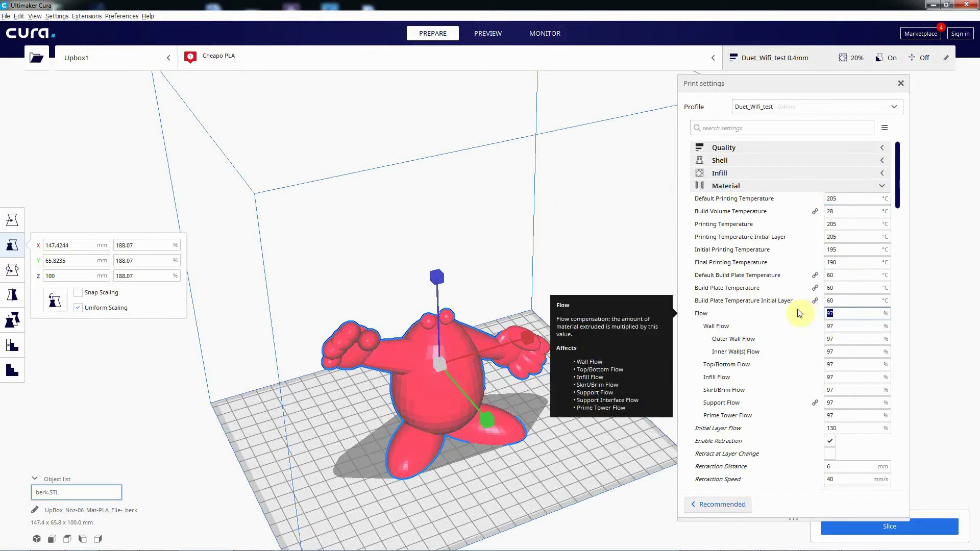
pyautogui.write('120')
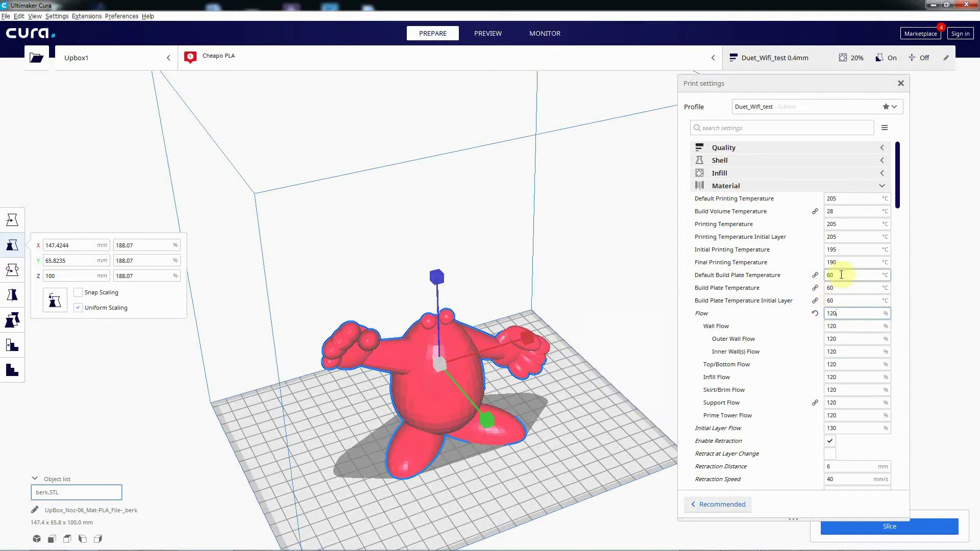
# Set Default Build Plate Temperature to 80 °C and Default Printing Temperature to 235 °C.
pyautogui.doubleClick(841, 274)
pyautogui.write('80')
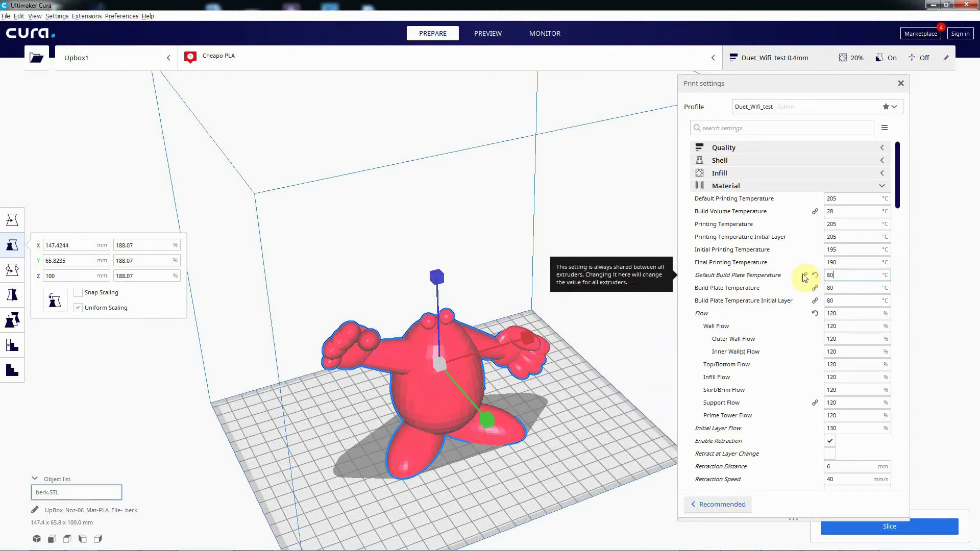
pyautogui.doubleClick(841, 198)
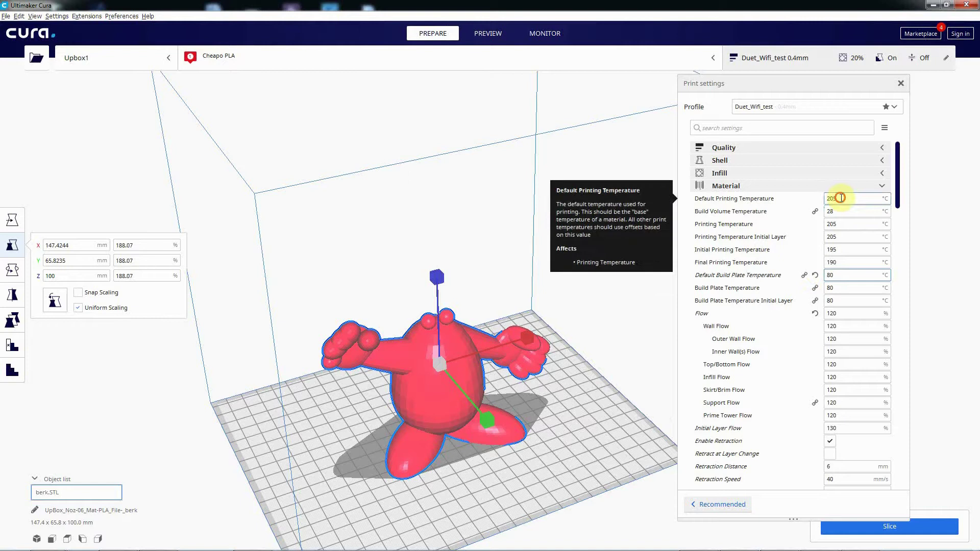
pyautogui.write('2')
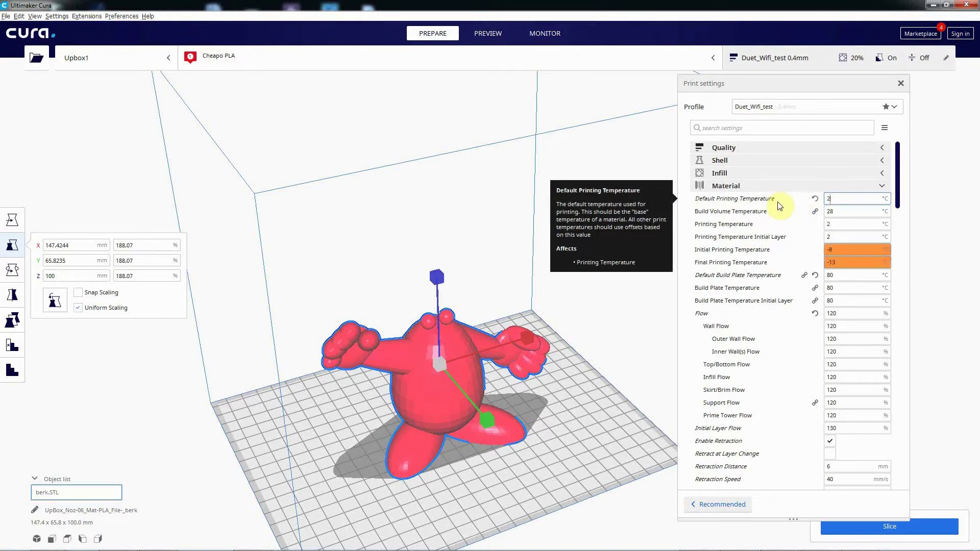
pyautogui.press('BackSpace')
pyautogui.write('35')
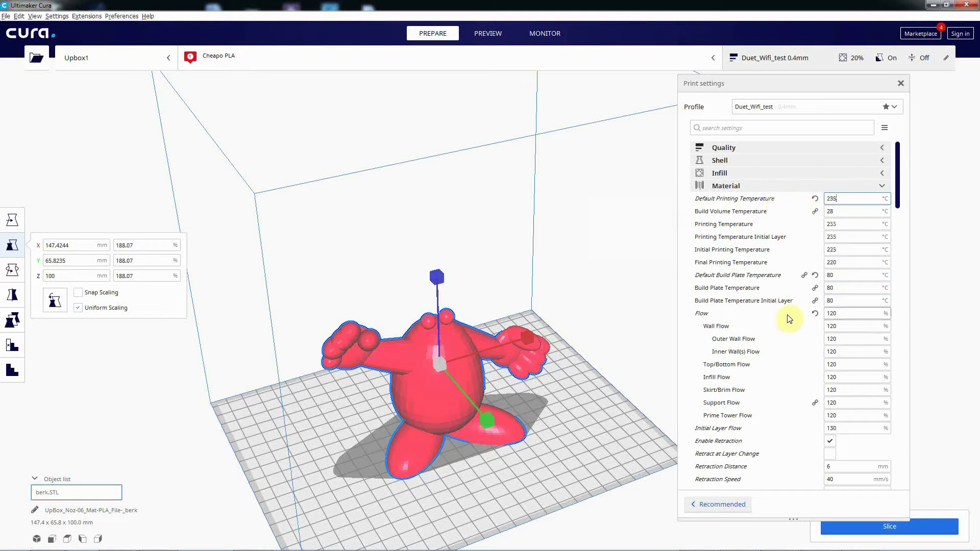
pyautogui.moveTo(789, 319)
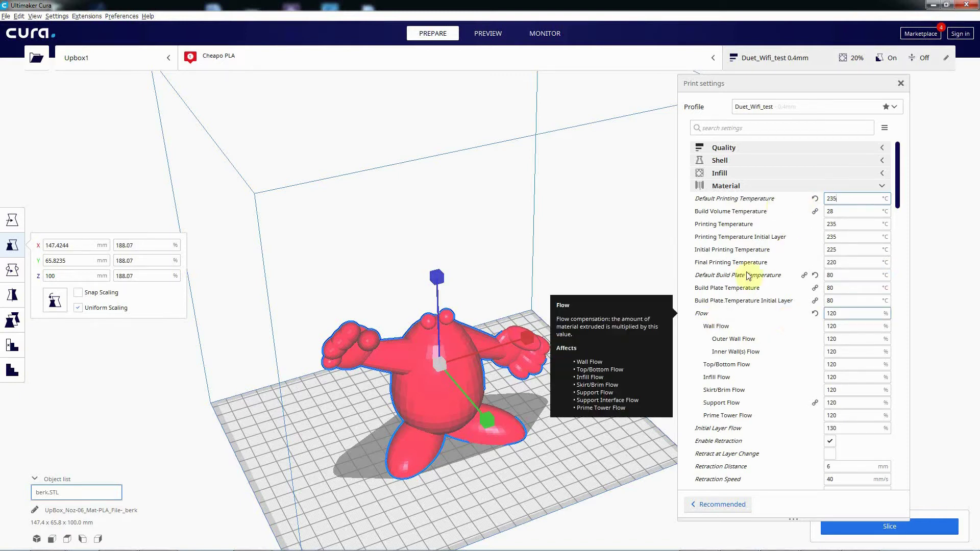
# Update Duet_Wifi_test with the 120% flow, 80 °C bed and 235 °C overrides, then slice.
pyautogui.click(887, 107)
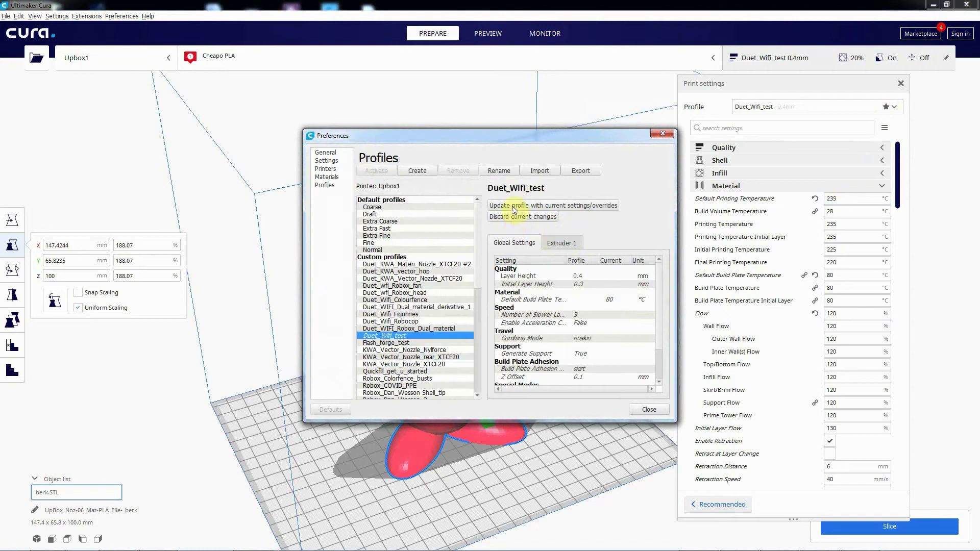
pyautogui.click(513, 207)
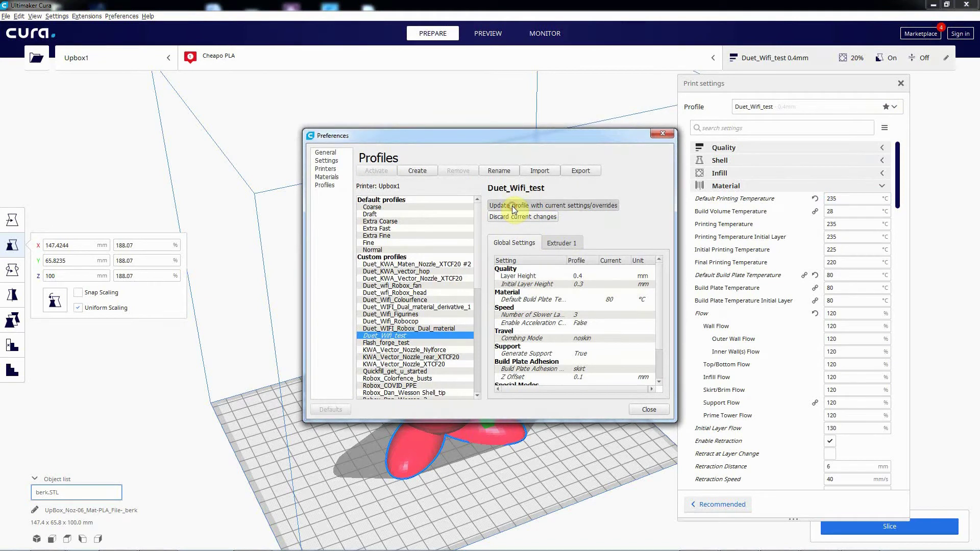
pyautogui.click(660, 134)
pyautogui.click(863, 528)
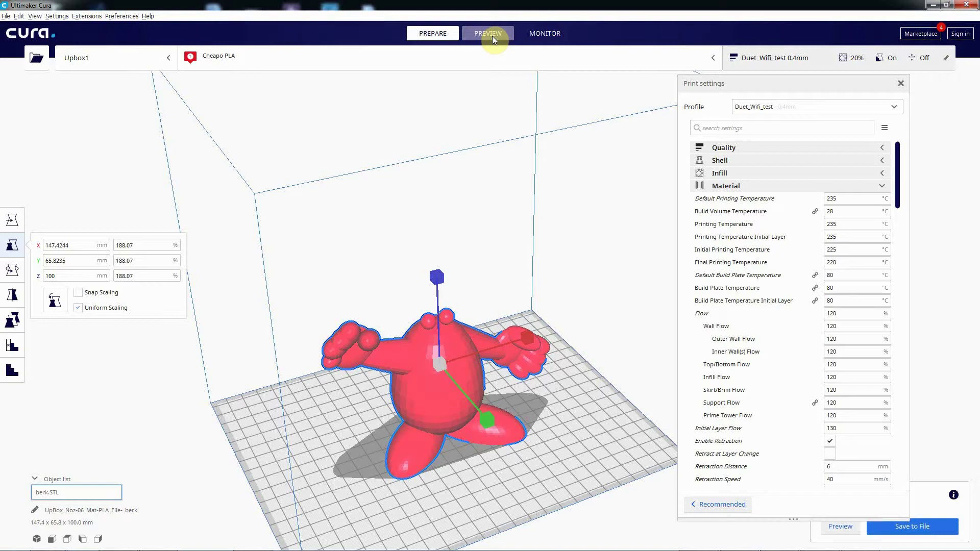
pyautogui.click(492, 36)
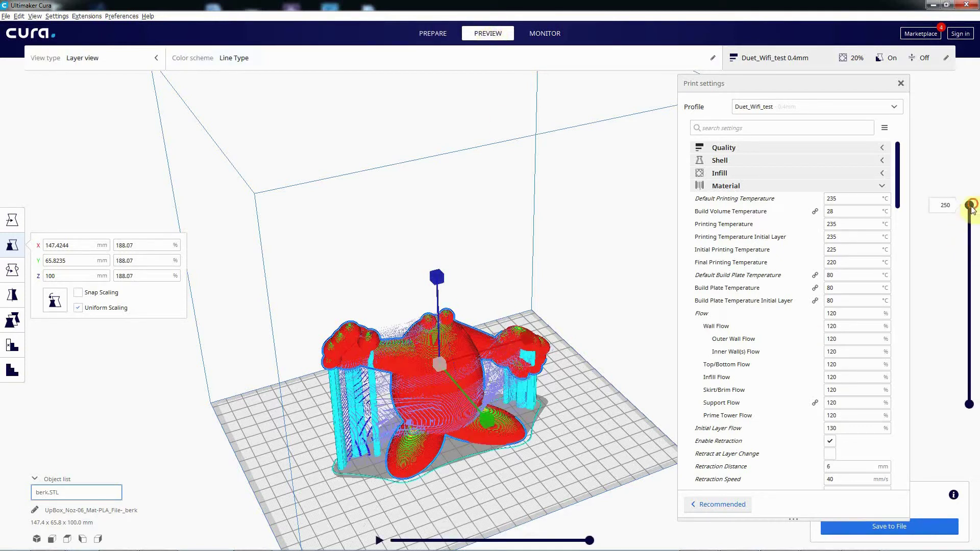
pyautogui.moveTo(969, 205); pyautogui.dragTo(966, 158)
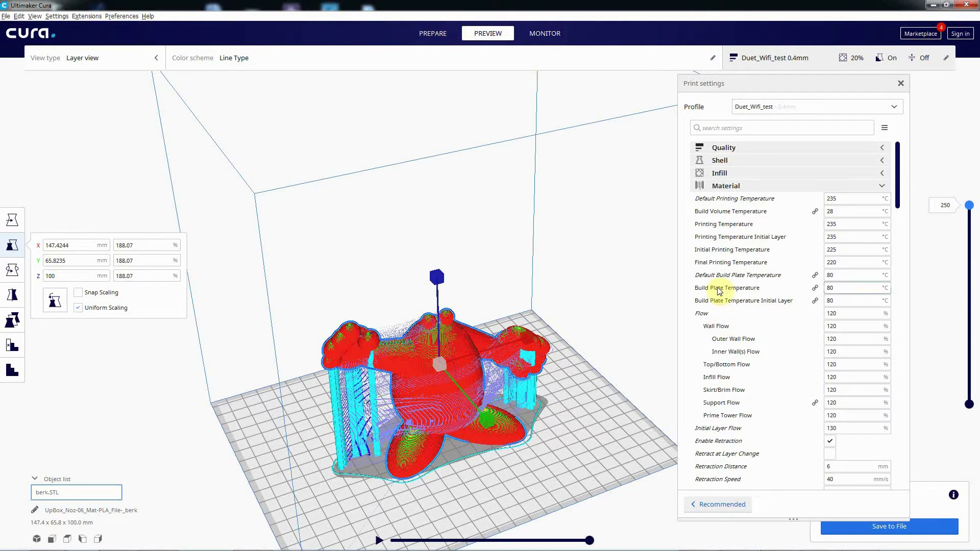
pyautogui.moveTo(719, 291)
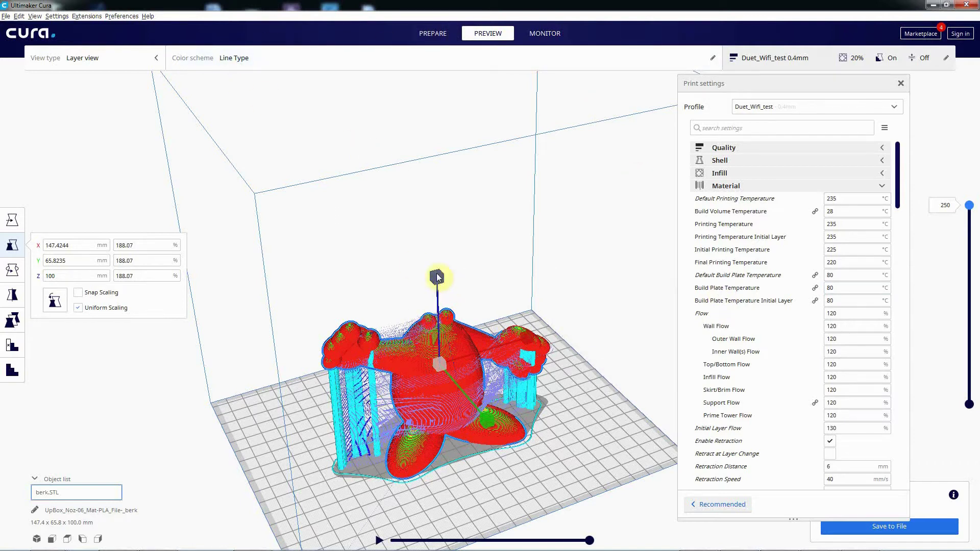
# Return to the Prepare view and open the materials manager from the extruder's material list.
pyautogui.click(439, 37)
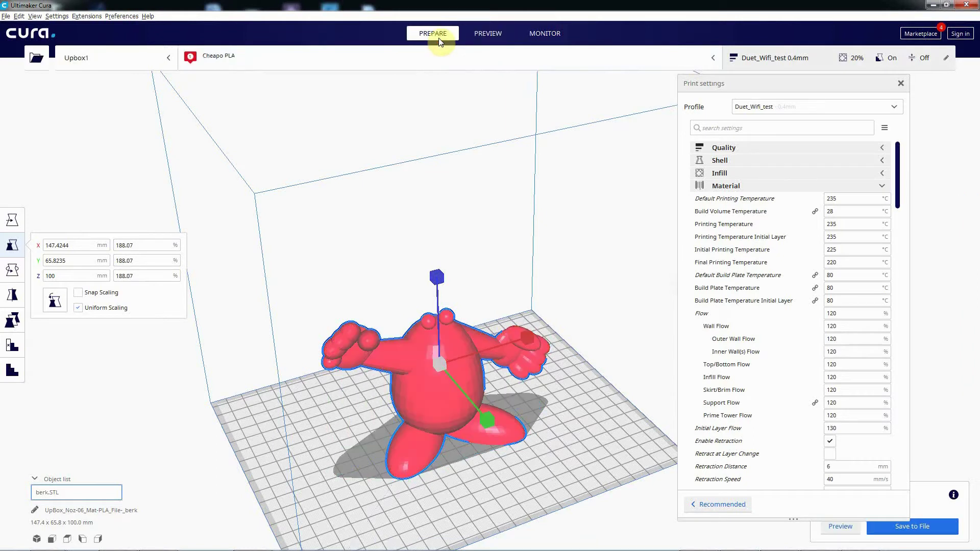
pyautogui.click(672, 59)
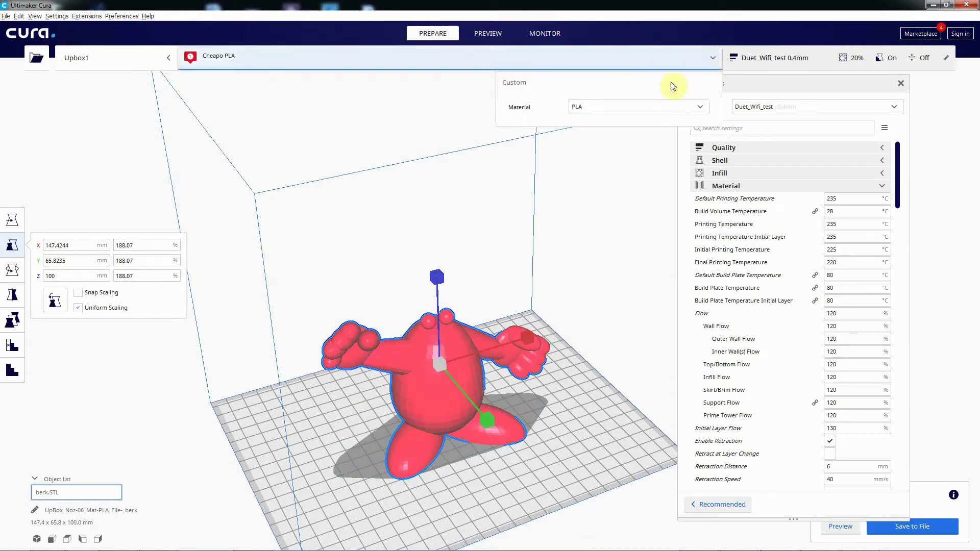
pyautogui.click(684, 106)
pyautogui.click(616, 346)
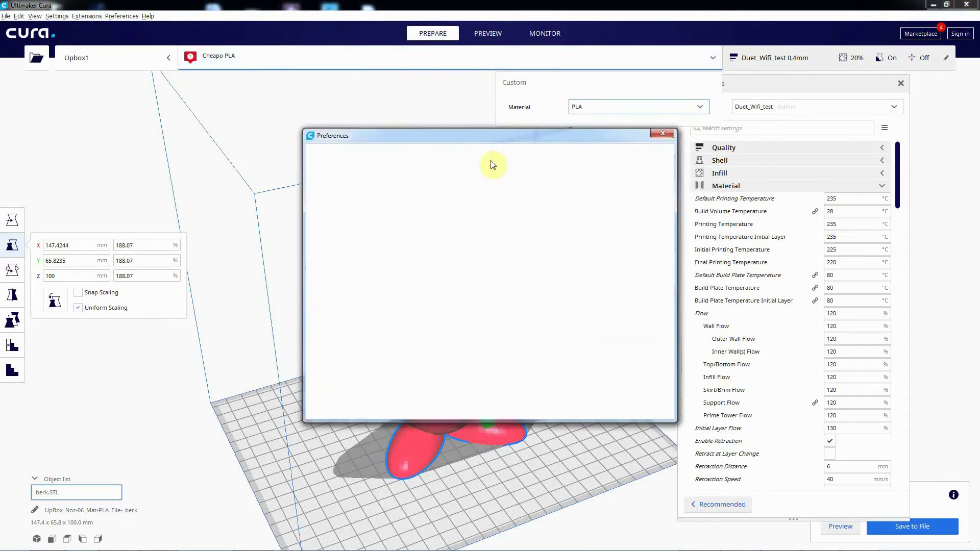
# Review Multicomp_Pro ABS build plate temperature and Flow print settings, then close the preferences.
pyautogui.click(493, 191)
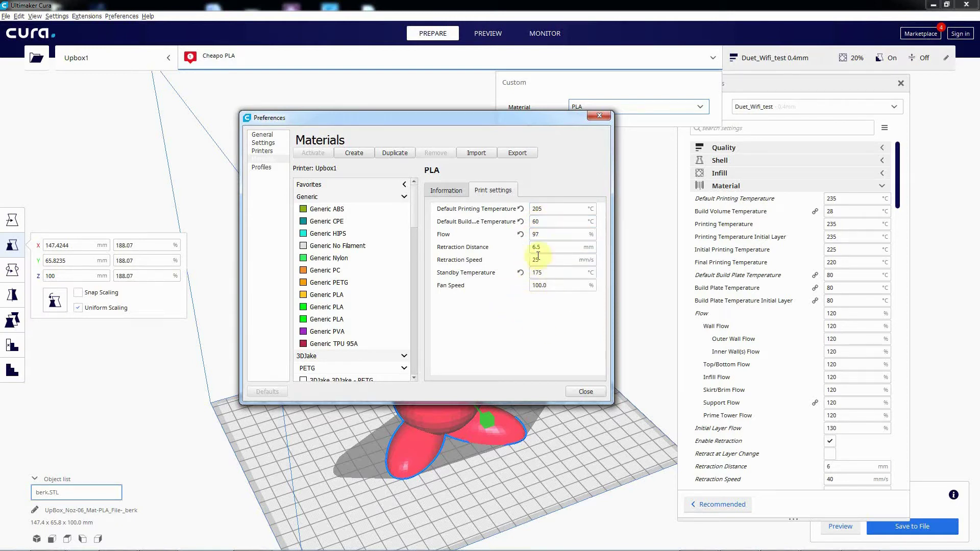
pyautogui.scroll(-3, 415, 215)
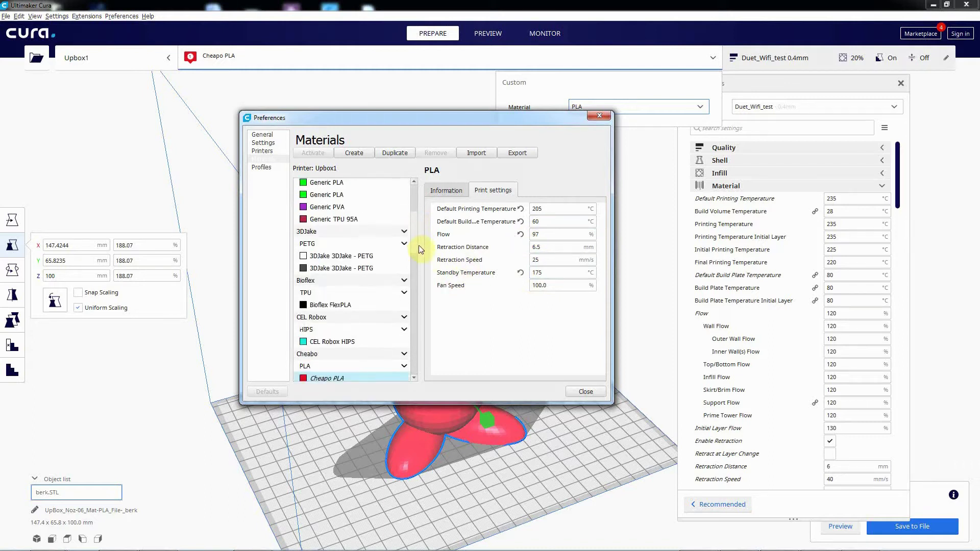
pyautogui.moveTo(418, 245); pyautogui.dragTo(419, 318)
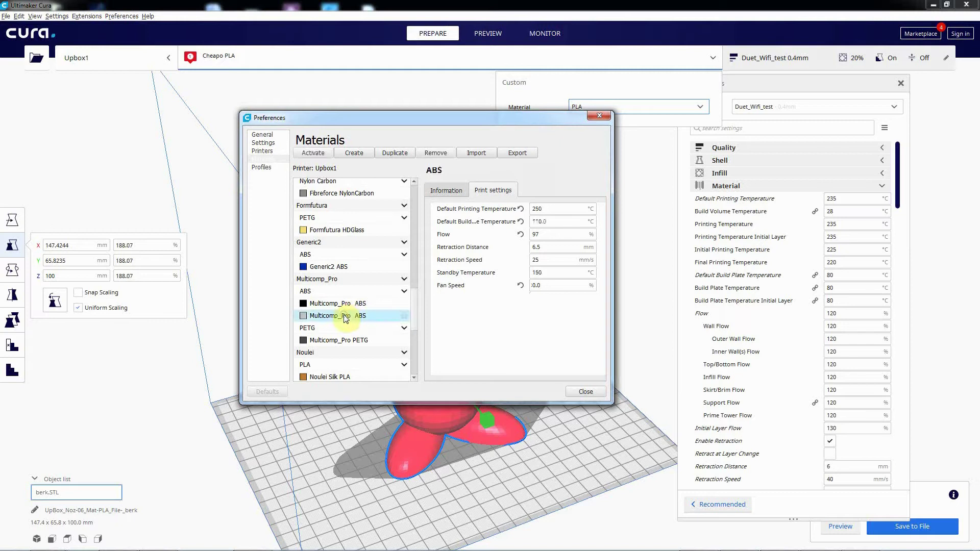
pyautogui.click(545, 221)
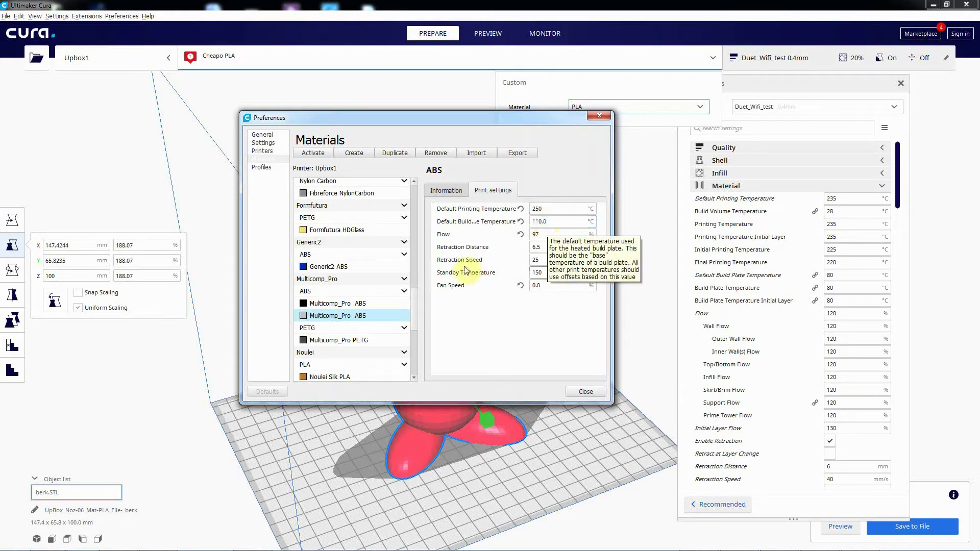
pyautogui.click(561, 234)
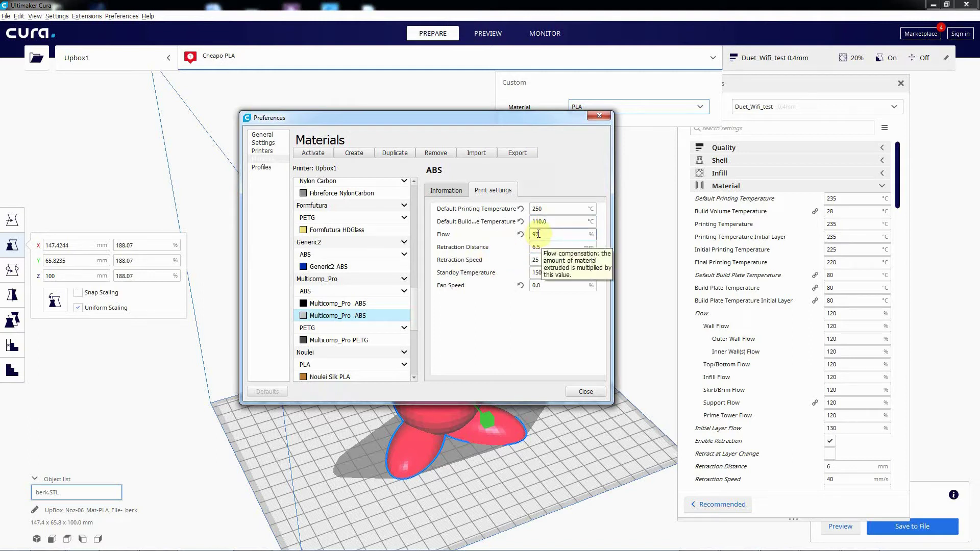
pyautogui.click(586, 392)
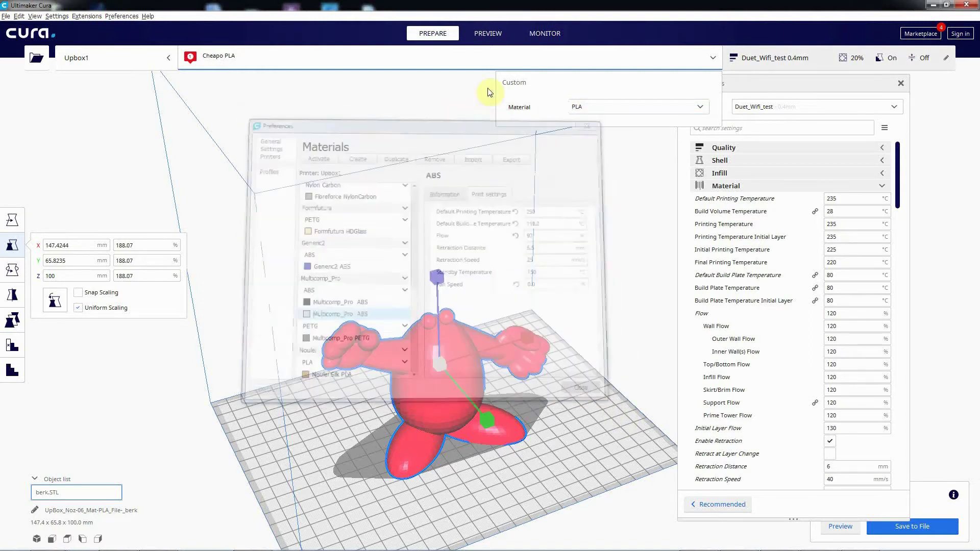
# Switch the extruder material to Multicomp_Pro ABS and check its Default Printing Temperature.
pyautogui.click(701, 107)
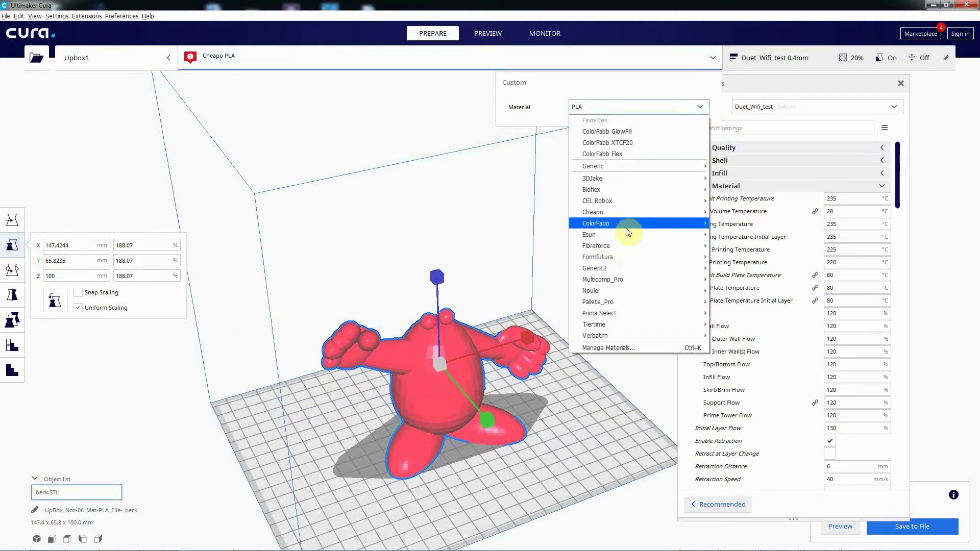
pyautogui.moveTo(657, 279)
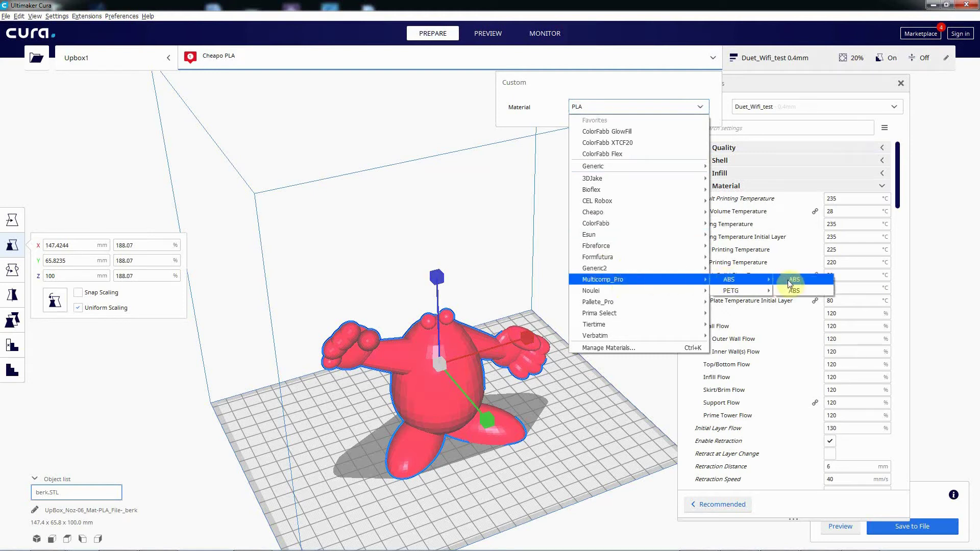
pyautogui.click(789, 280)
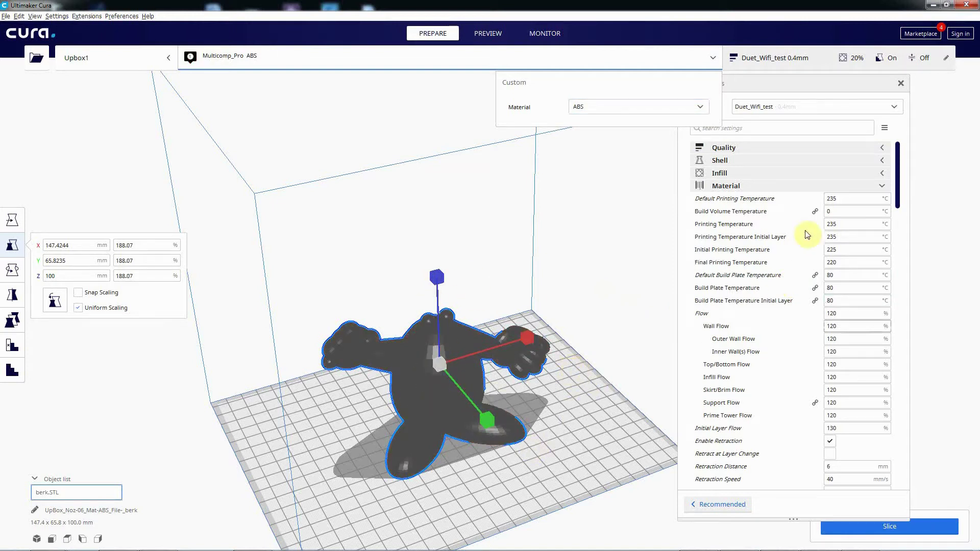
pyautogui.click(838, 198)
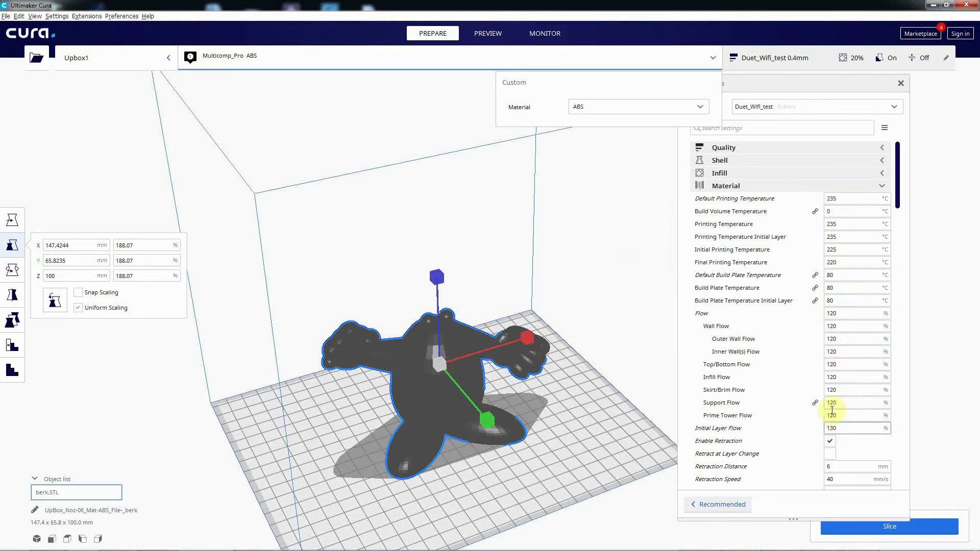
pyautogui.moveTo(840, 198)
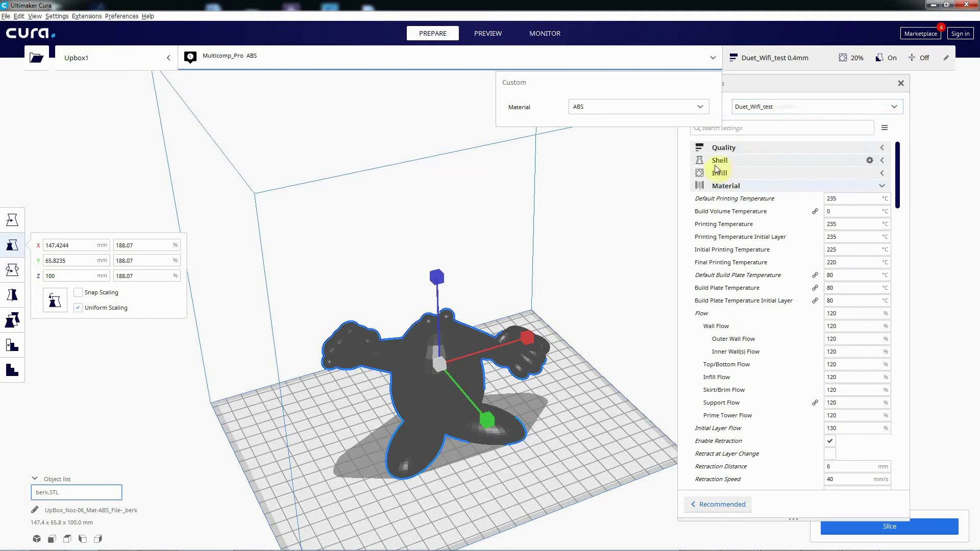
# Confirm the ABS print settings still show a 235 °C Default Printing Temperature.
pyautogui.moveTo(897, 186); pyautogui.dragTo(893, 165)
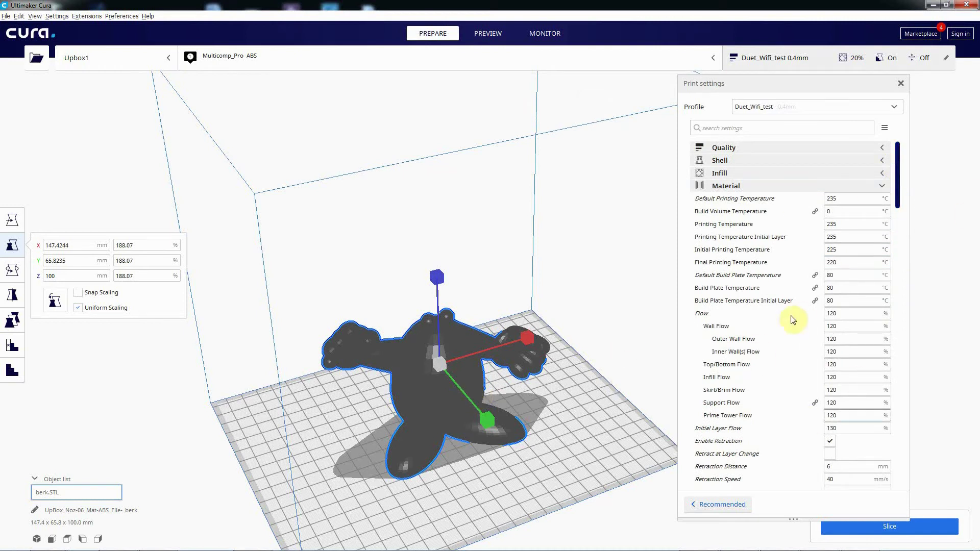
pyautogui.moveTo(793, 320)
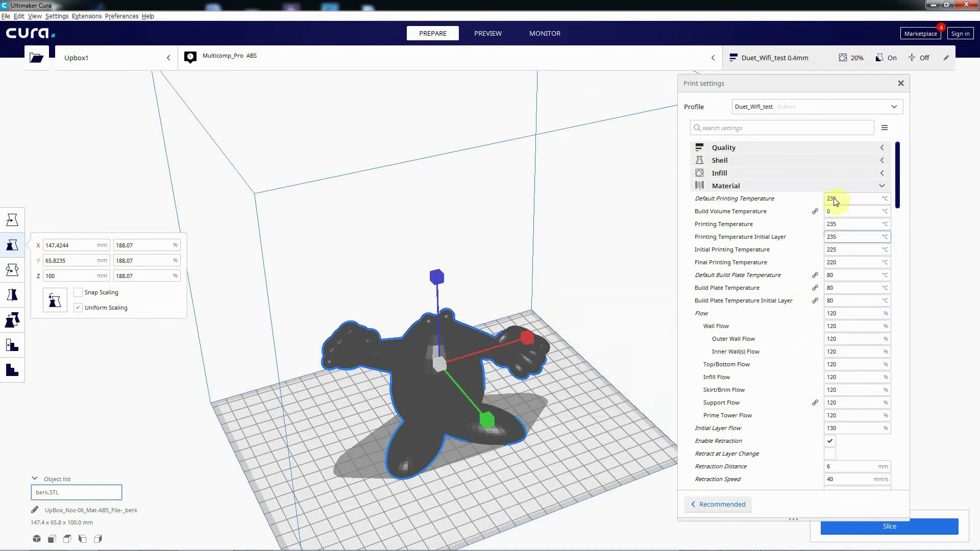
pyautogui.moveTo(840, 199); pyautogui.dragTo(803, 200)
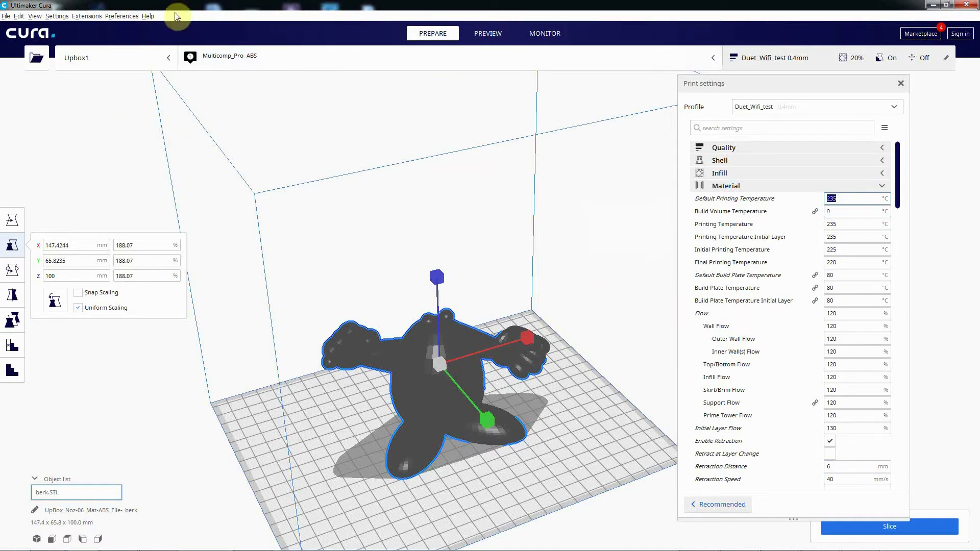
pyautogui.click(148, 16)
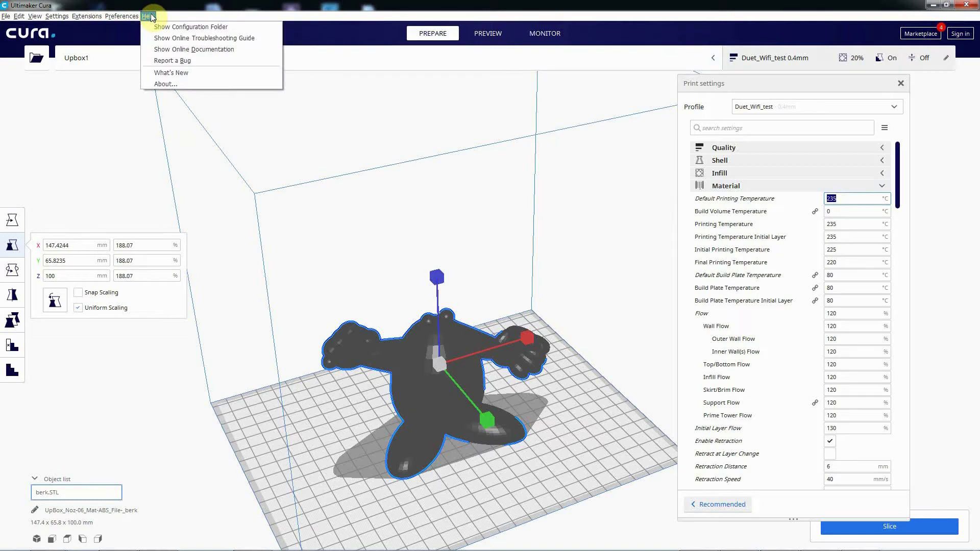
# Open Cura's configuration folder, sort quality_changes by date, and select custom_duet_wifi_test.inst.cfg.
pyautogui.click(221, 27)
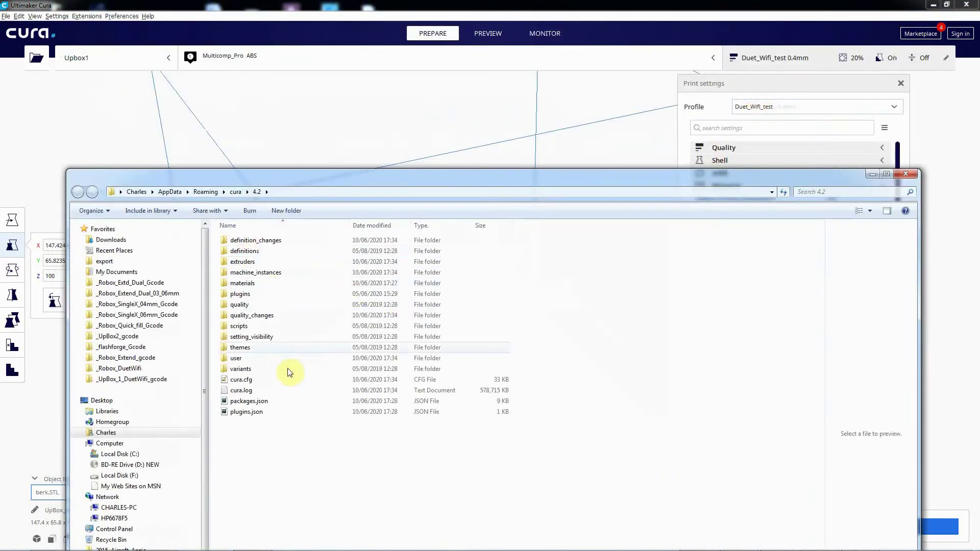
pyautogui.doubleClick(255, 316)
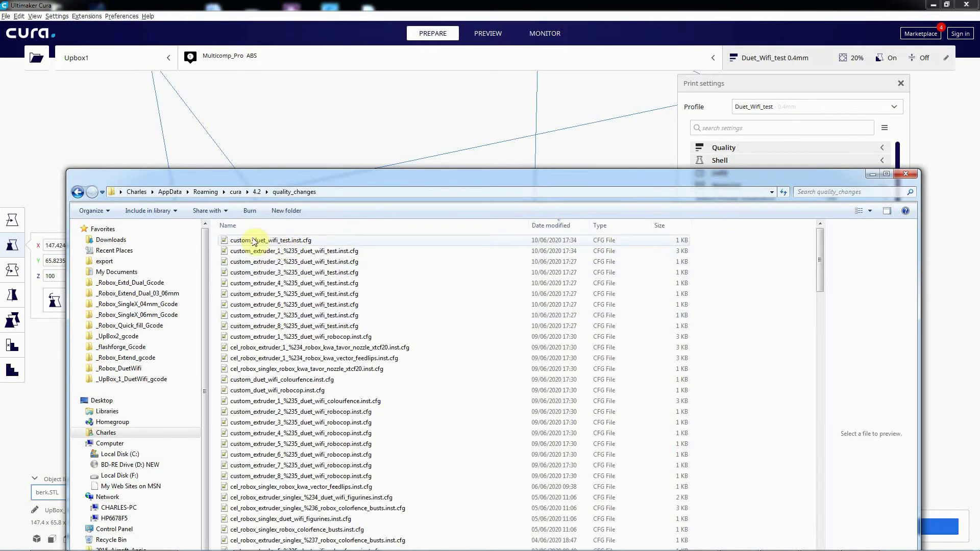
pyautogui.click(546, 227)
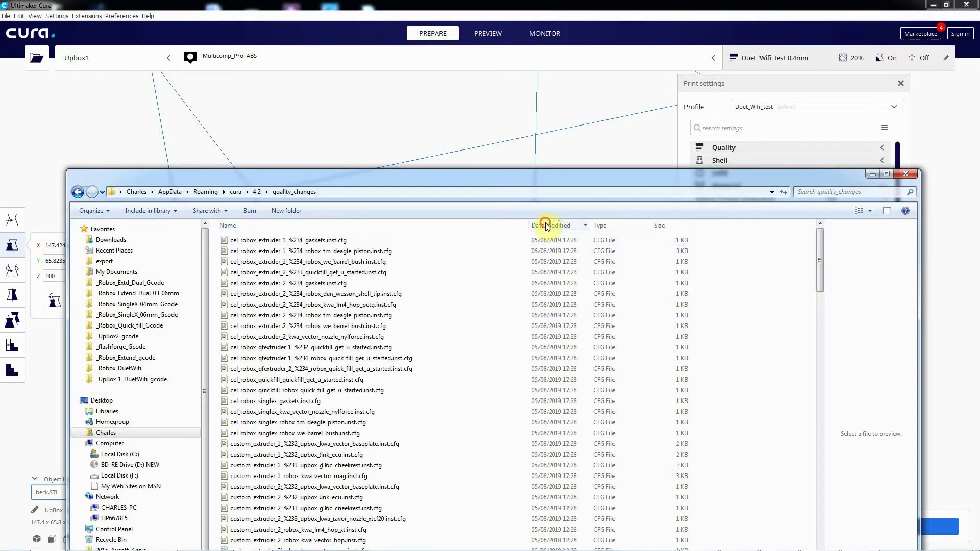
pyautogui.click(547, 227)
pyautogui.click(249, 241)
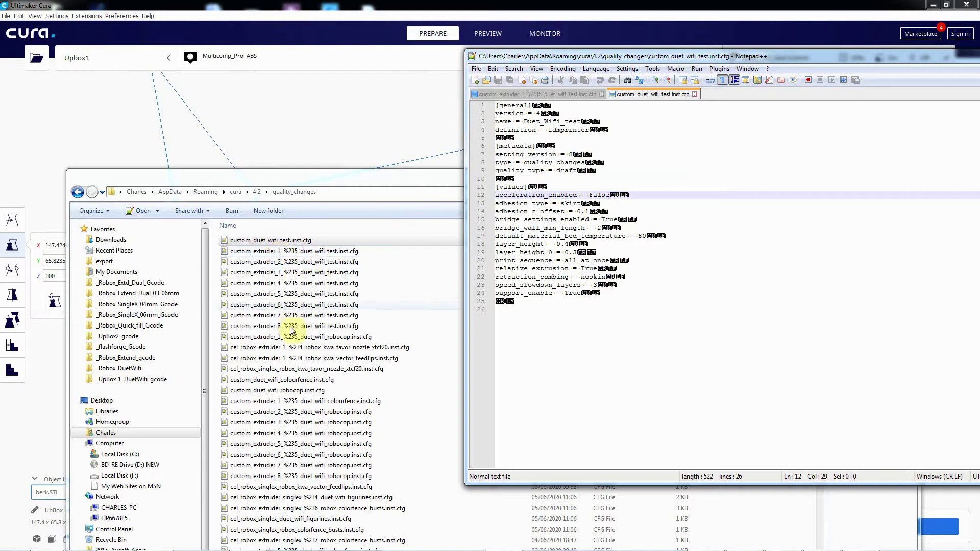
# Open custom_extruder_1_%235_duet_wifi_test.inst.cfg and arrange windows to compare it with Cura's settings.
pyautogui.doubleClick(288, 251)
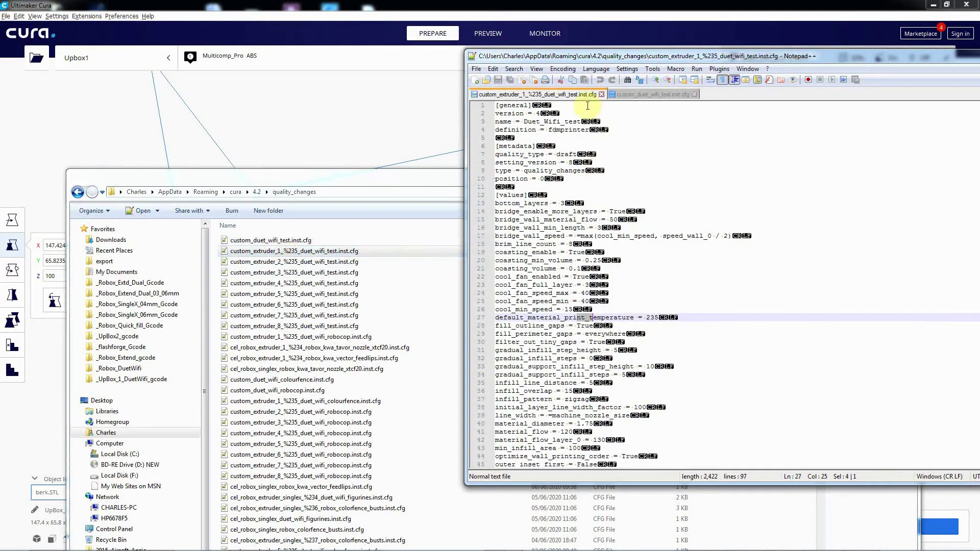
pyautogui.moveTo(658, 195); pyautogui.dragTo(655, 187)
pyautogui.scroll(-5, 659, 235)
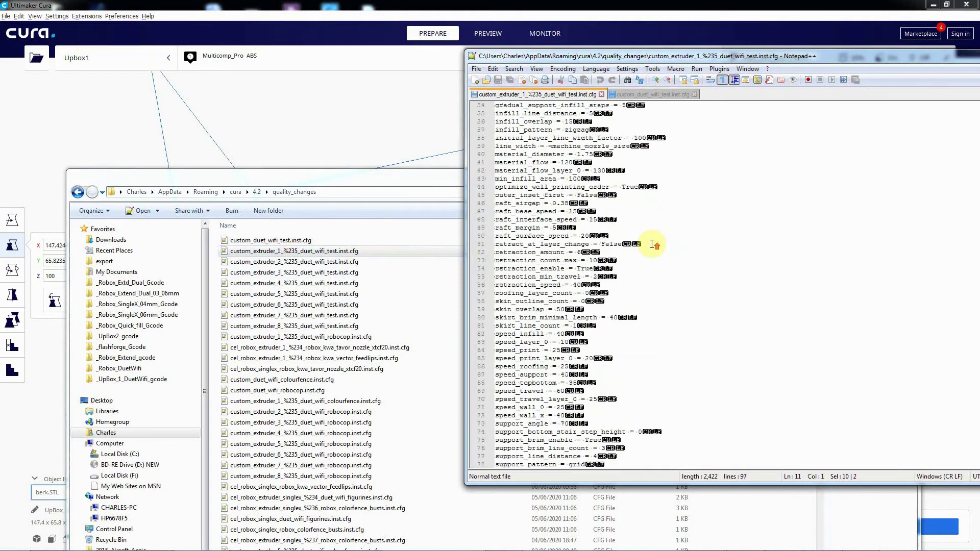
pyautogui.scroll(5, 653, 240)
pyautogui.moveTo(768, 56); pyautogui.dragTo(648, 123)
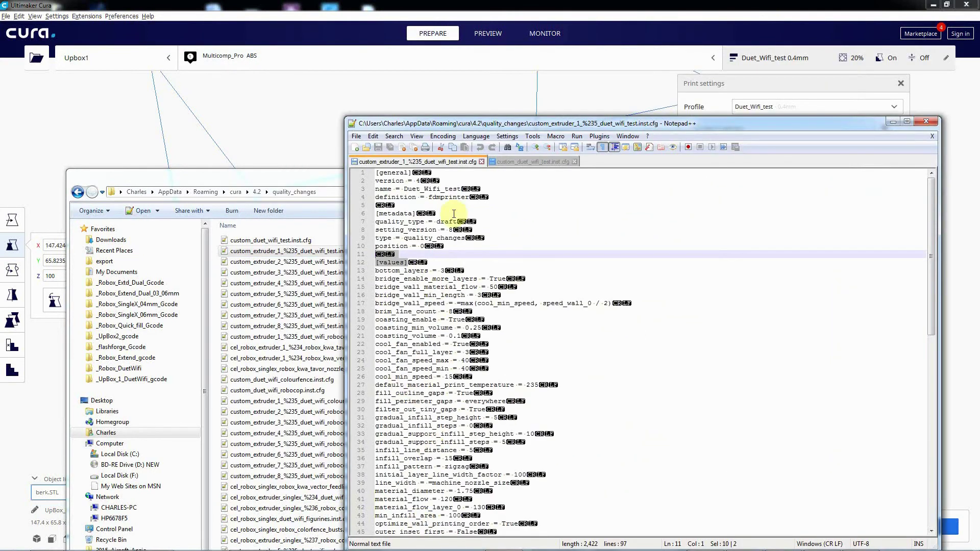
pyautogui.moveTo(671, 129); pyautogui.dragTo(677, 285)
pyautogui.click(956, 101)
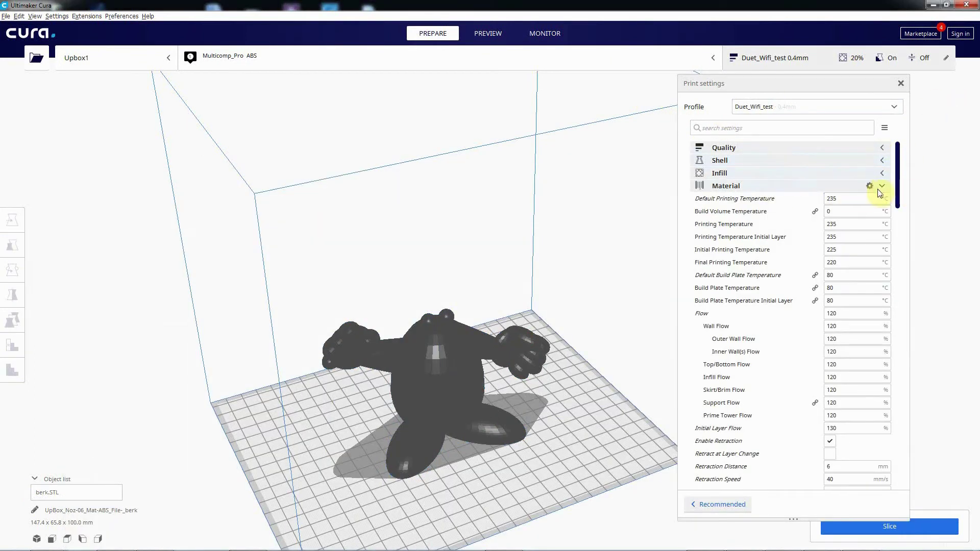
pyautogui.scroll(-7, 769, 361)
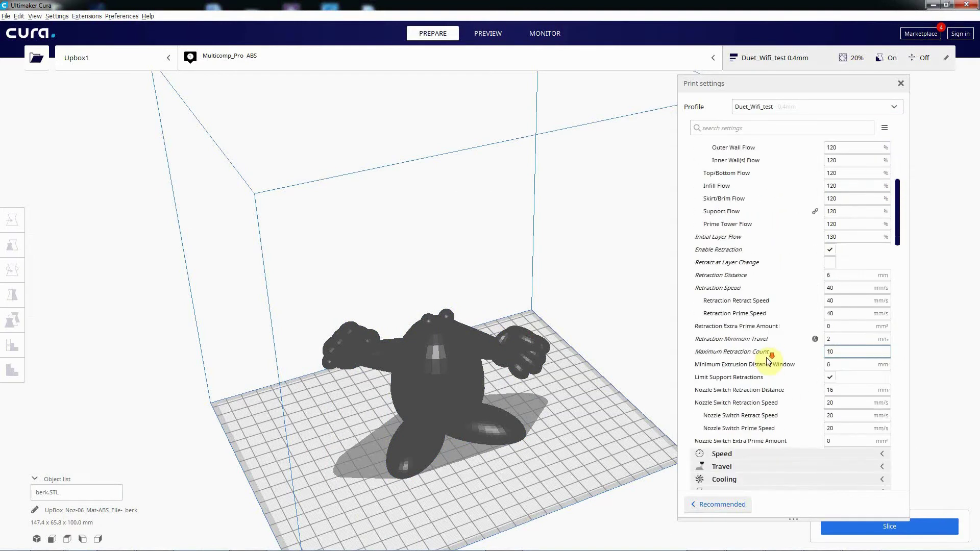
pyautogui.scroll(7, 769, 357)
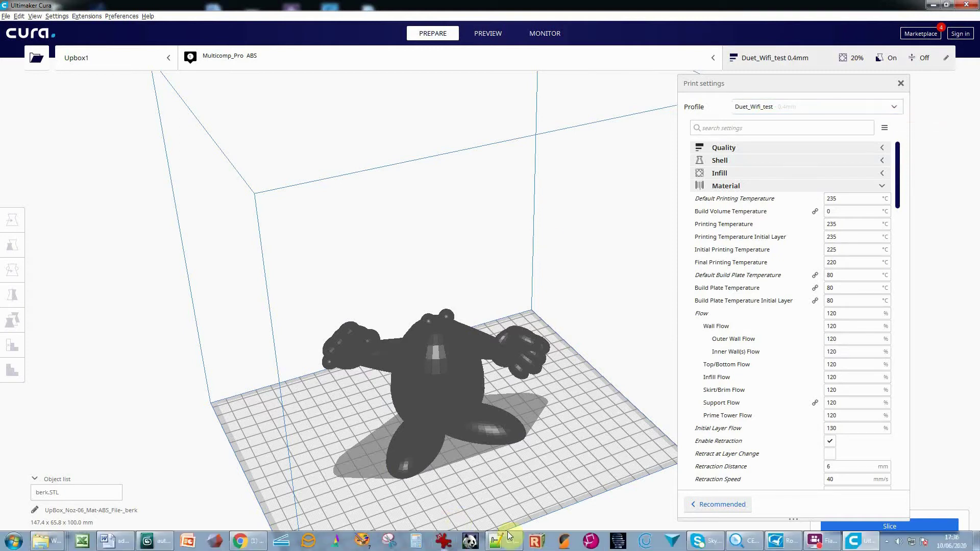
# Find and delete line 27, default_material_print_temperature = 235, from the extruder profile.
pyautogui.click(499, 546)
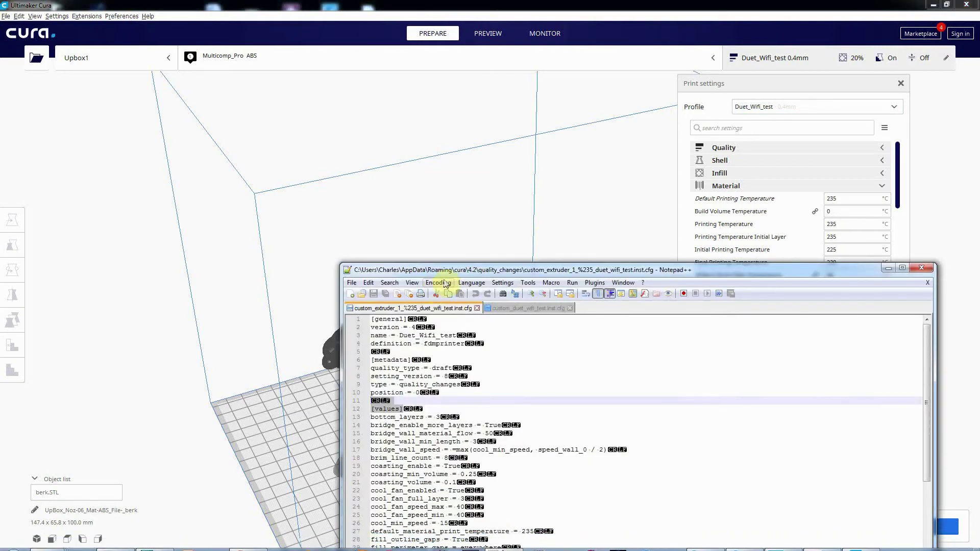
pyautogui.moveTo(446, 267); pyautogui.dragTo(196, 88)
pyautogui.click(311, 181)
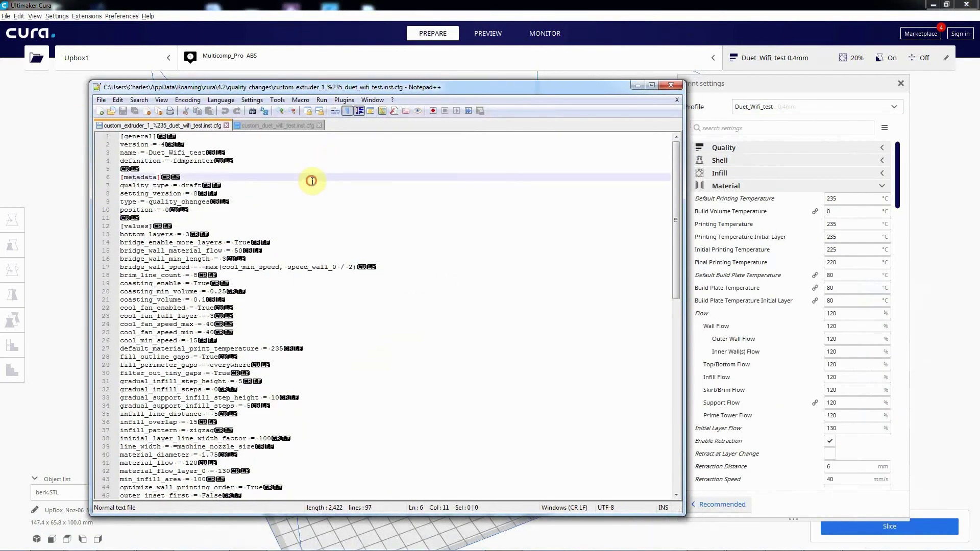
pyautogui.hotkey('ctrl', 'f')
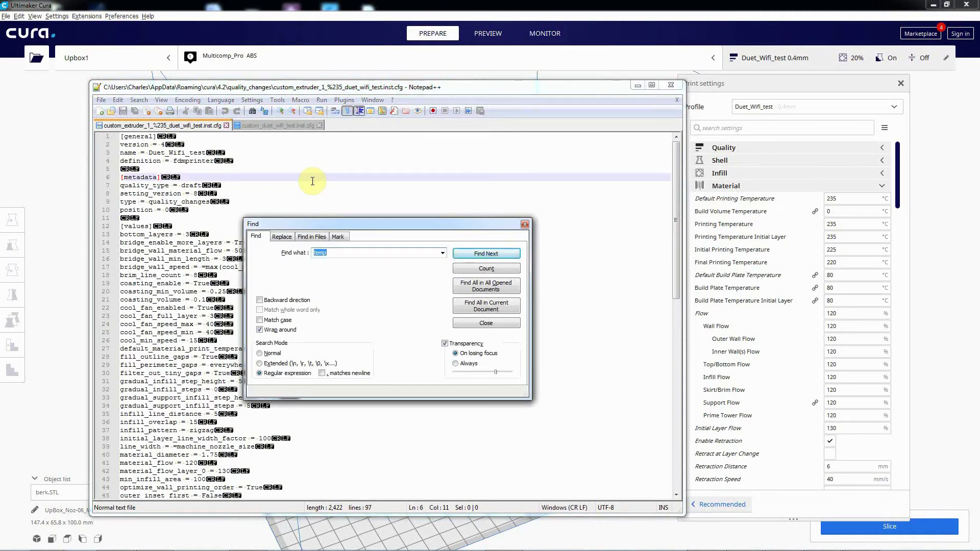
pyautogui.press('Return')
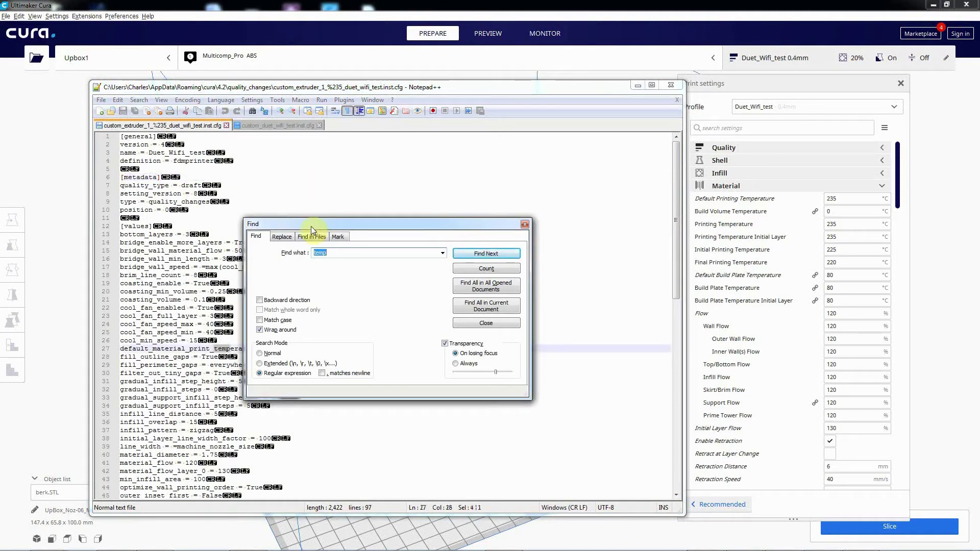
pyautogui.moveTo(311, 226); pyautogui.dragTo(422, 148)
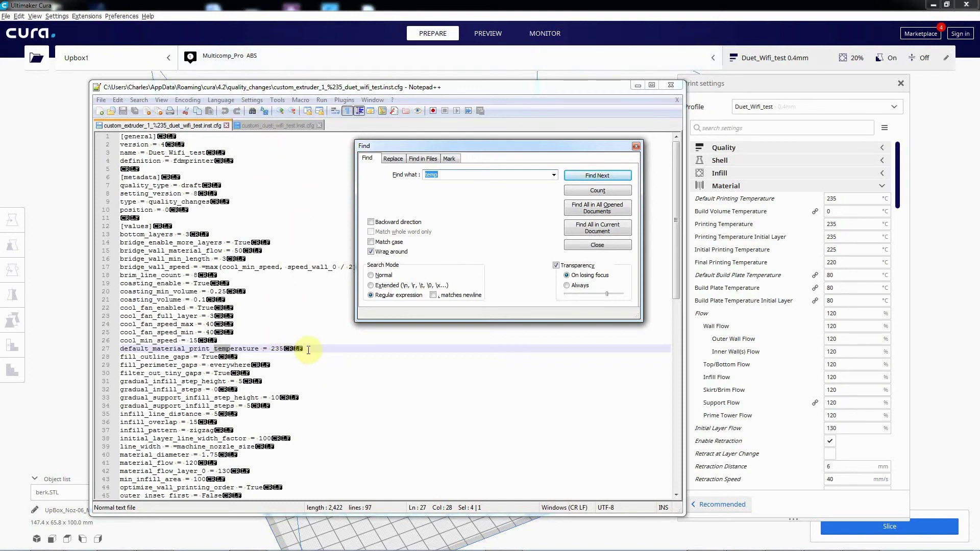
pyautogui.moveTo(309, 350); pyautogui.dragTo(90, 345)
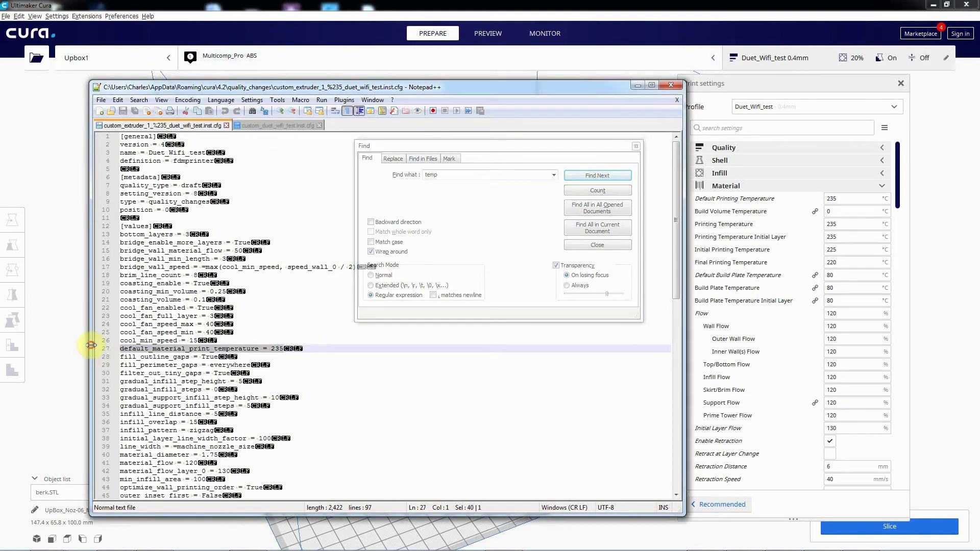
pyautogui.press('Delete')
pyautogui.press('Delete')
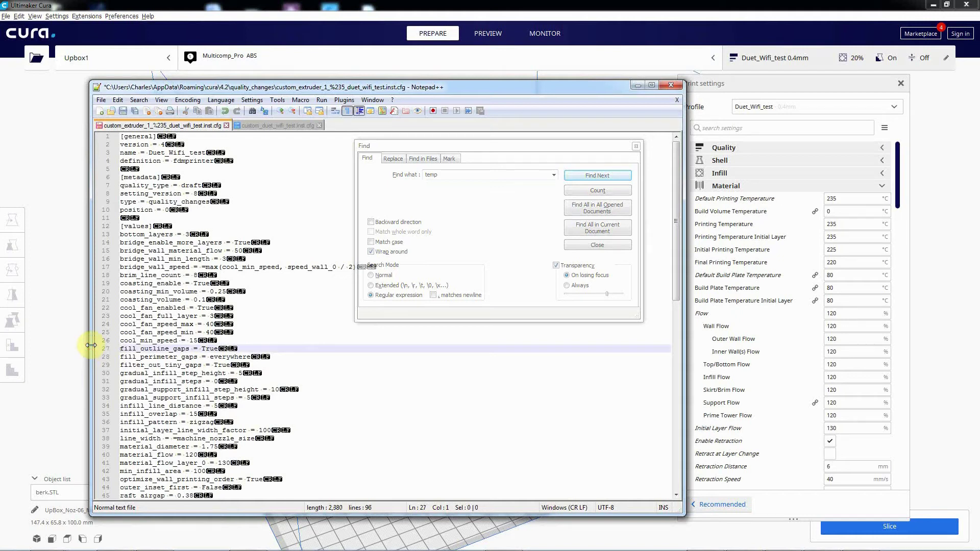
# Search for flow and delete line 40, material_flow = 120, from the extruder profile.
pyautogui.click(598, 178)
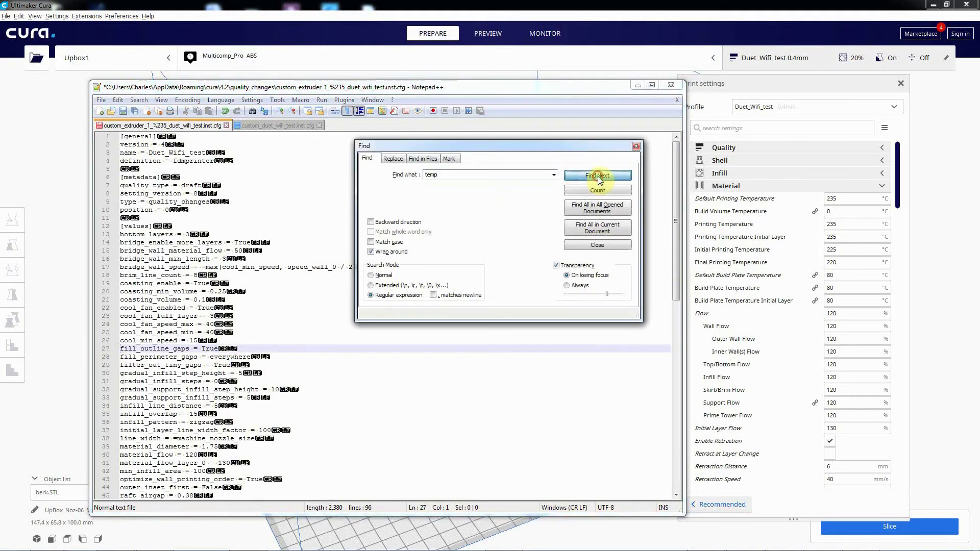
pyautogui.click(599, 176)
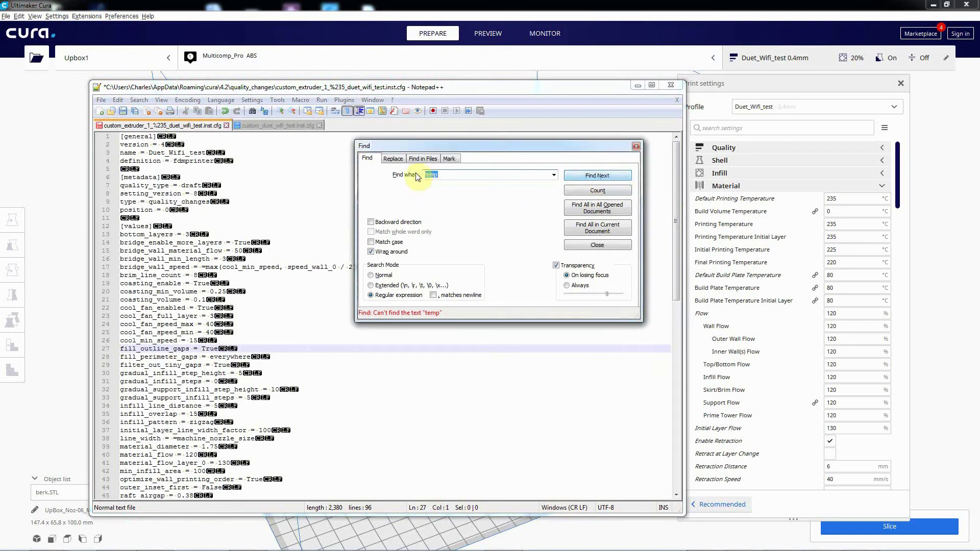
pyautogui.write('flow')
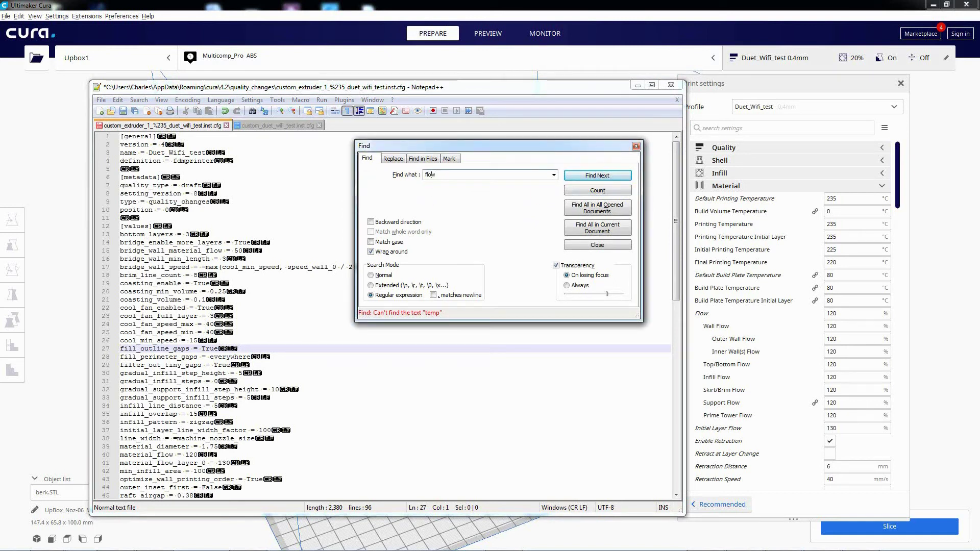
pyautogui.press('Return')
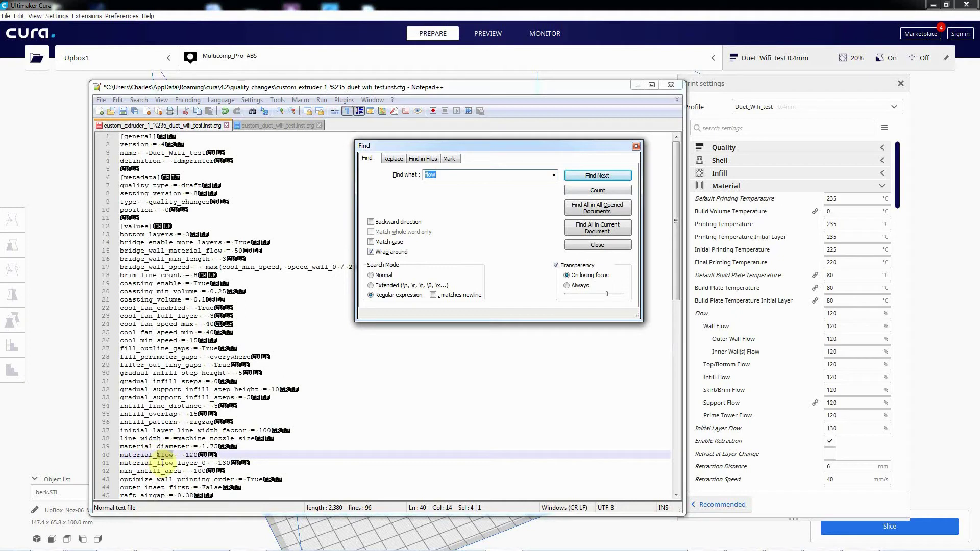
pyautogui.click(228, 455)
pyautogui.moveTo(228, 454); pyautogui.dragTo(116, 456)
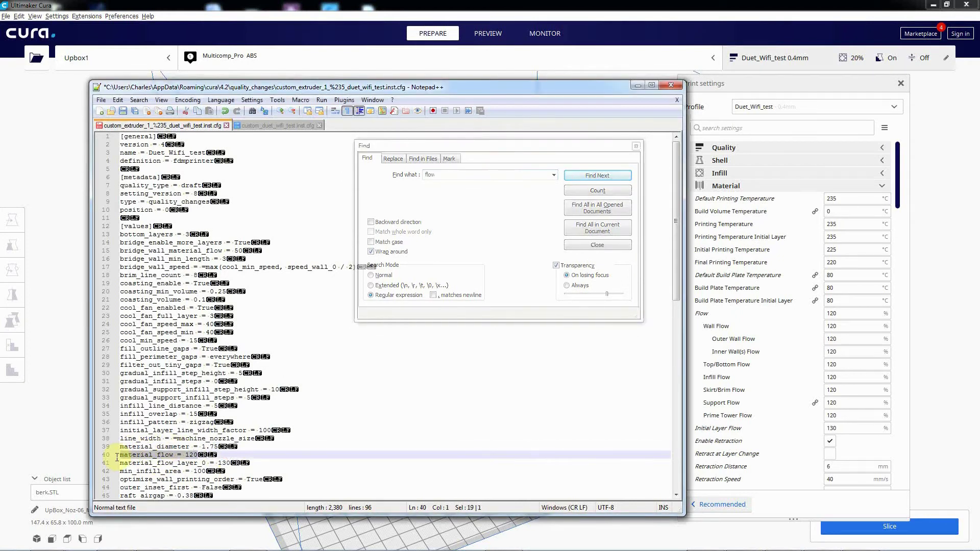
pyautogui.press('Delete')
pyautogui.press('Delete')
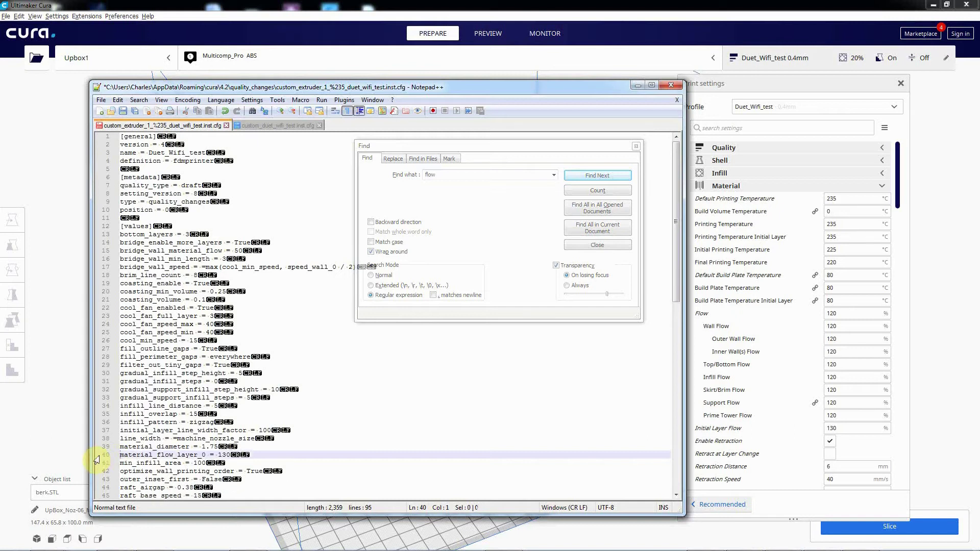
# Confirm no further flow or bed settings remain in the extruder profile.
pyautogui.click(589, 178)
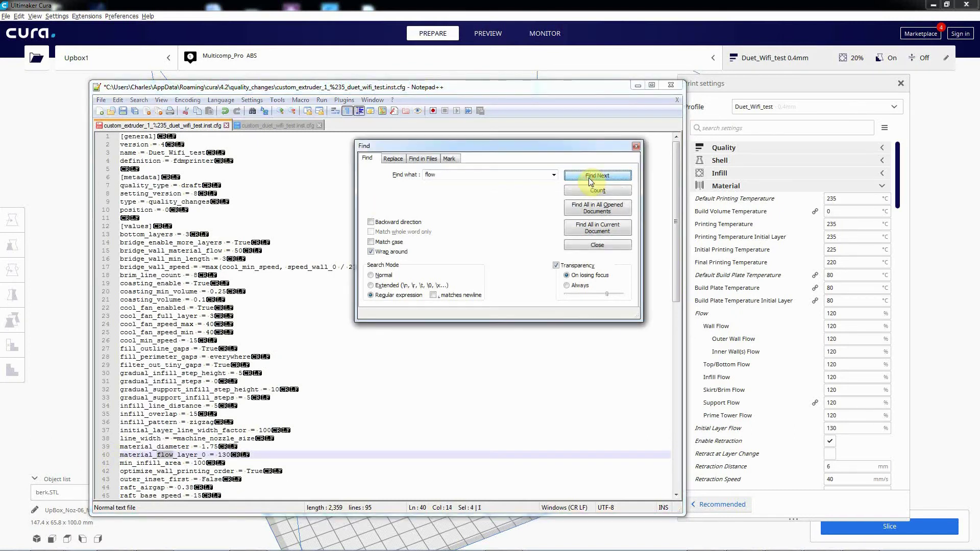
pyautogui.click(589, 177)
pyautogui.doubleClick(434, 174)
pyautogui.write('bed')
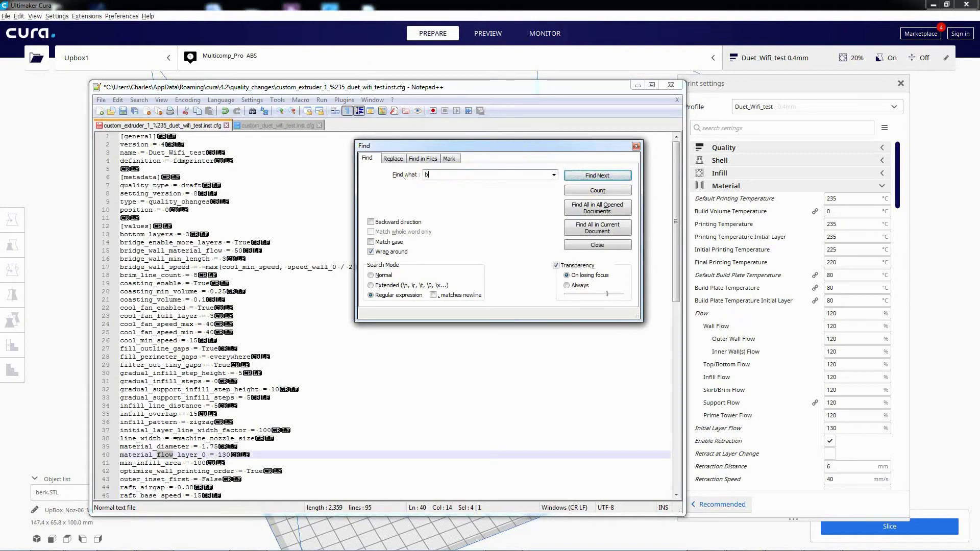
pyautogui.click(596, 175)
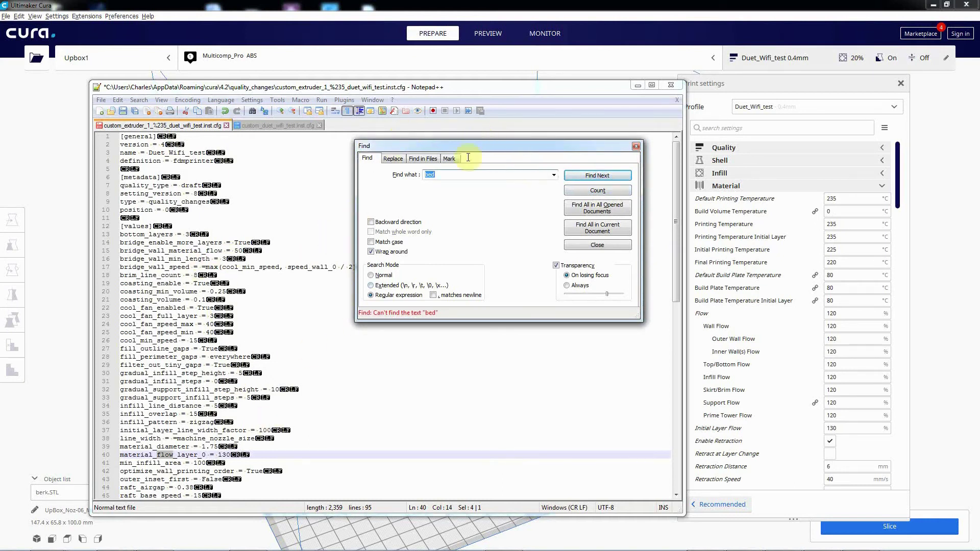
pyautogui.click(636, 148)
# In custom_duet_wifi_test.inst.cfg, delete line 17, default_material_bed_temperature = 80.
pyautogui.click(277, 125)
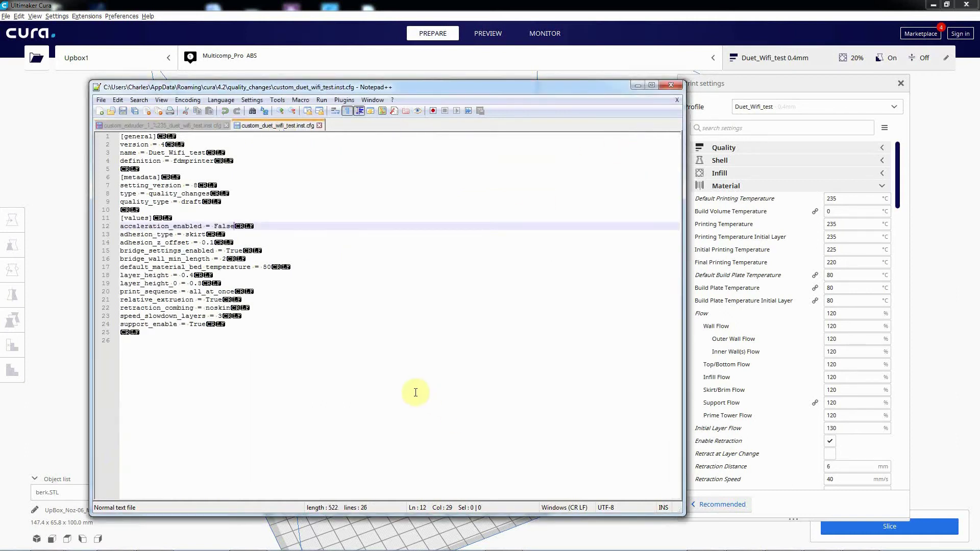
pyautogui.click(339, 348)
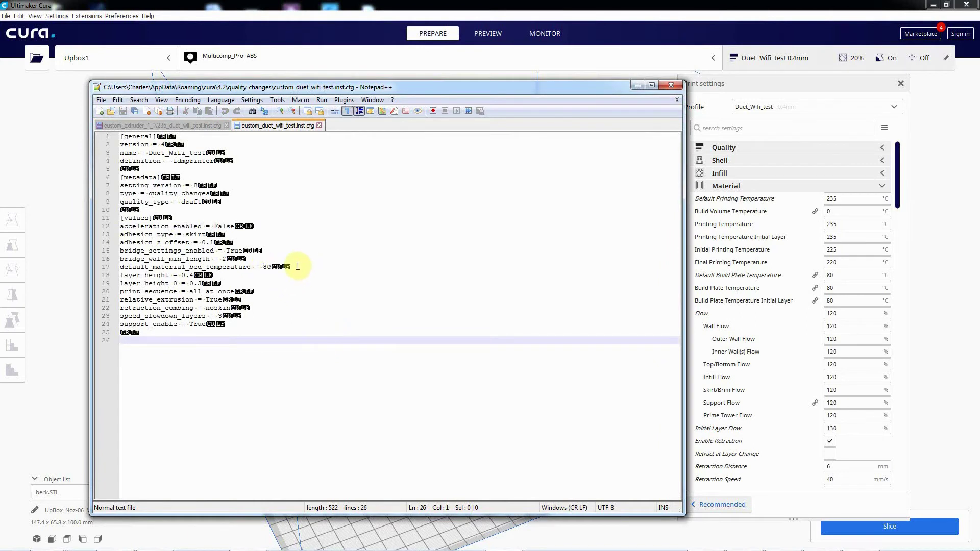
pyautogui.moveTo(298, 266); pyautogui.dragTo(94, 267)
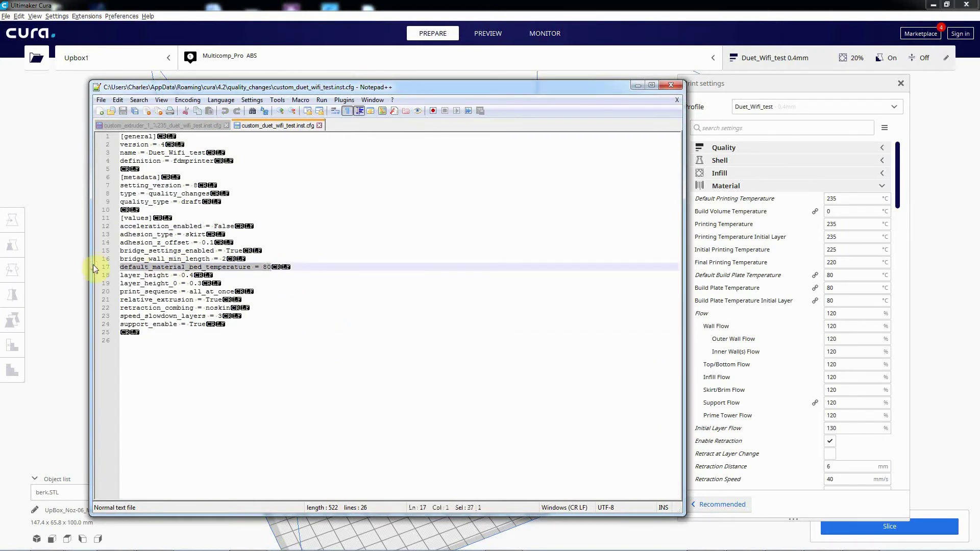
pyautogui.press('Delete')
pyautogui.press('Delete')
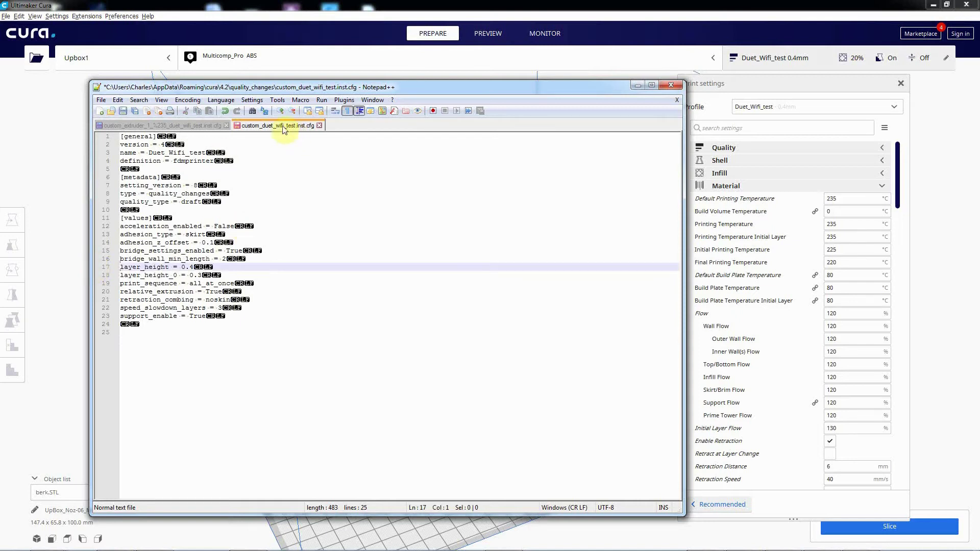
# Save the edited duet_wifi and custom_extruder_1 profile files, then exit Notepad++.
pyautogui.click(124, 112)
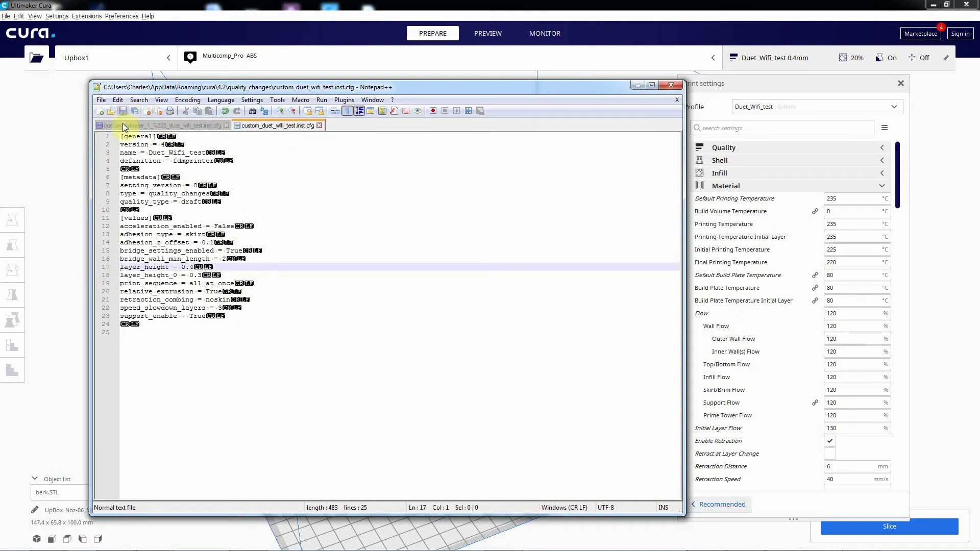
pyautogui.click(123, 126)
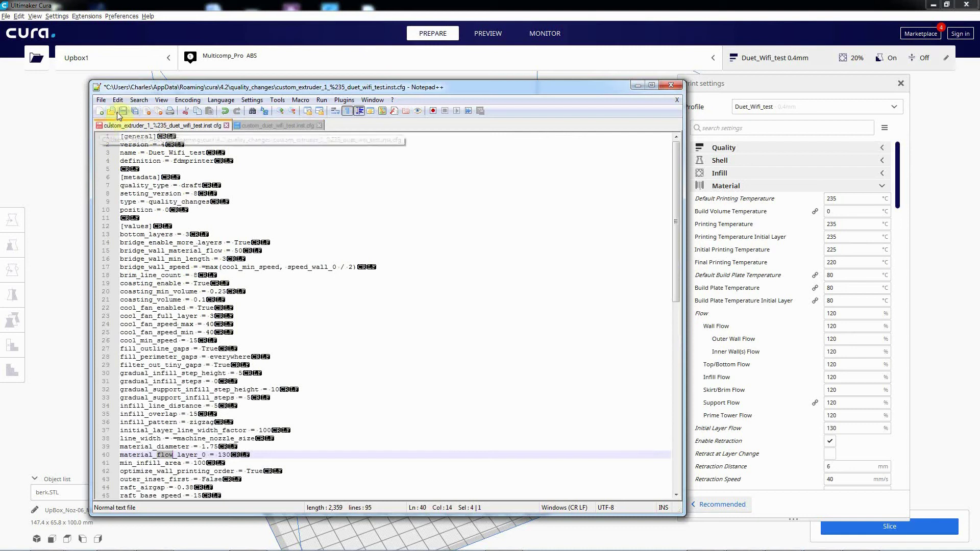
pyautogui.click(124, 112)
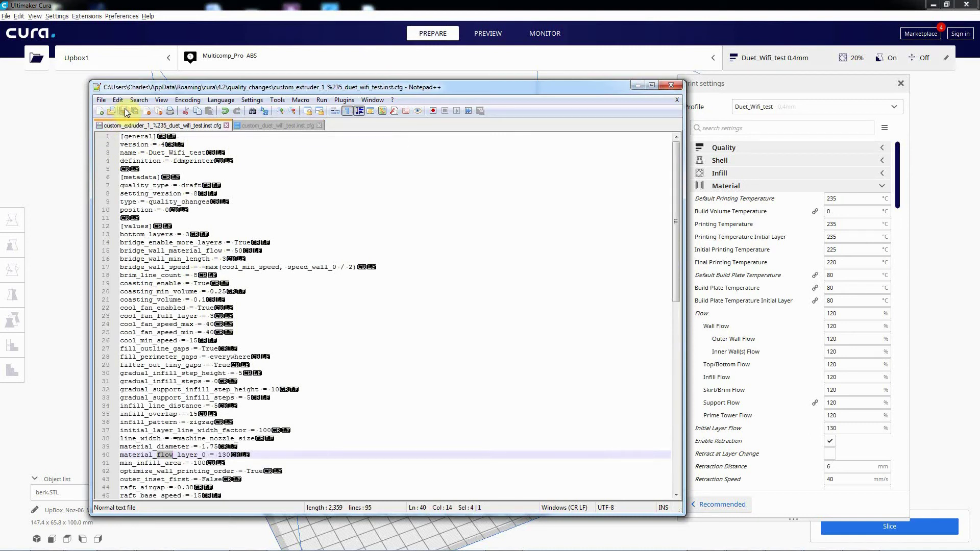
pyautogui.click(669, 89)
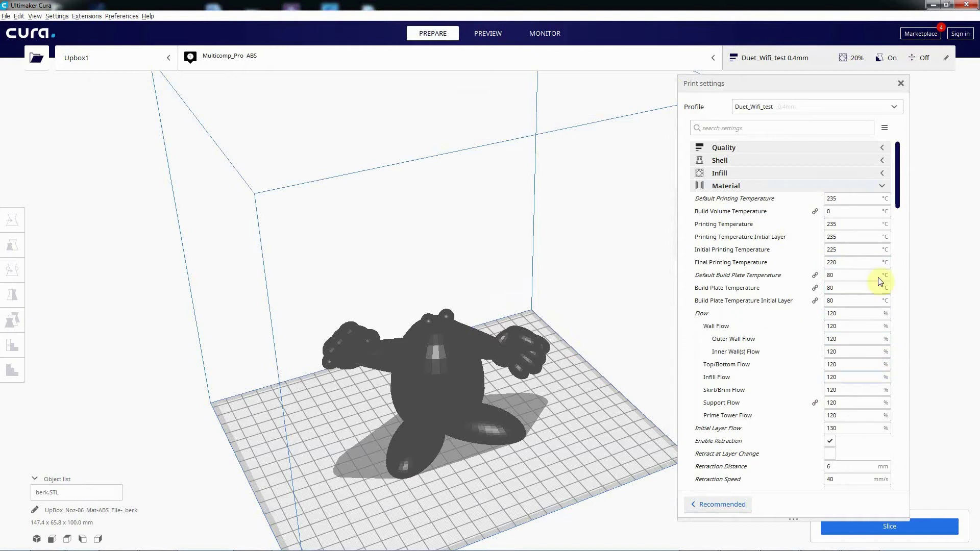
# Close the Ultimaker Cura window so it can be restarted.
pyautogui.moveTo(849, 299)
pyautogui.click(967, 7)
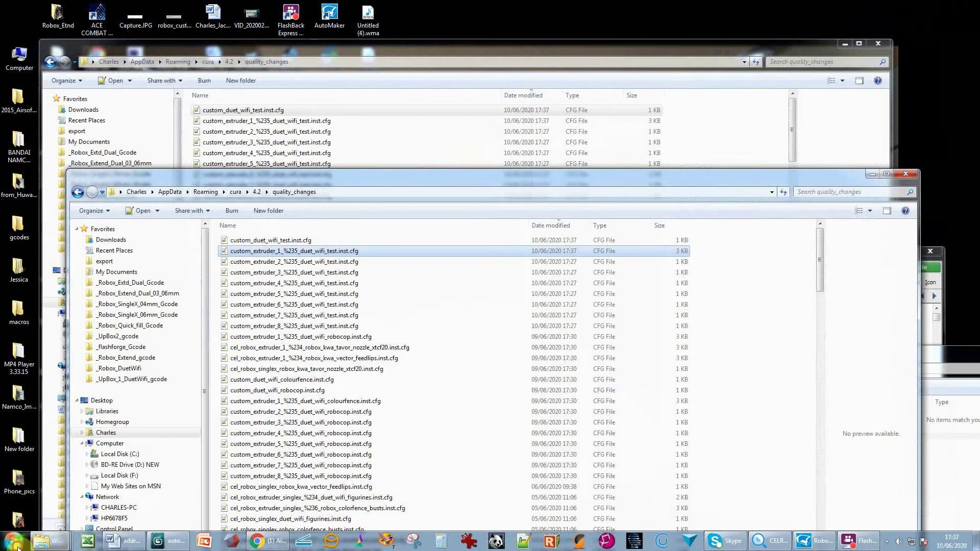
# Relaunch Ultimaker Cura from the Start menu's program list.
pyautogui.click(14, 540)
pyautogui.click(51, 302)
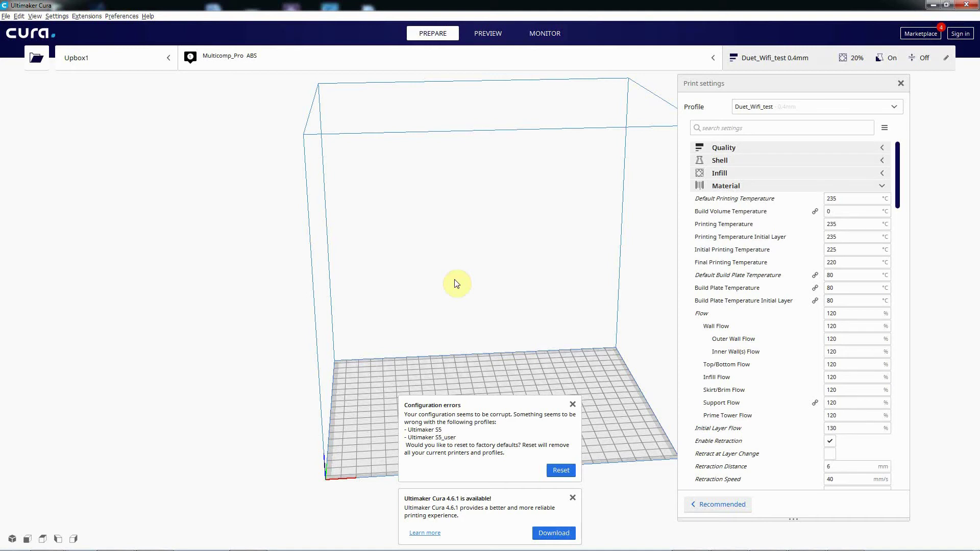
# Dismiss the Configuration errors warning and the Cura 4.6.1 update notice without resetting.
pyautogui.click(572, 406)
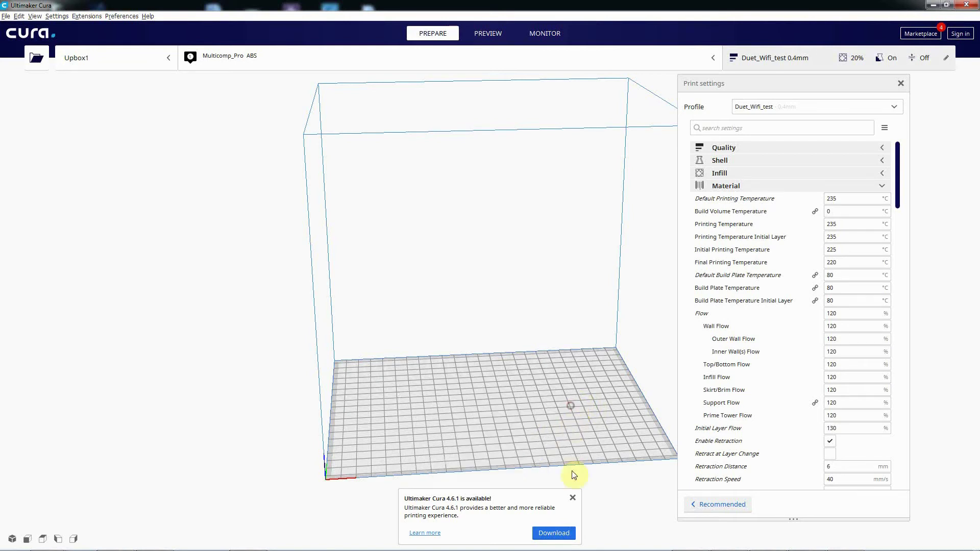
pyautogui.click(573, 498)
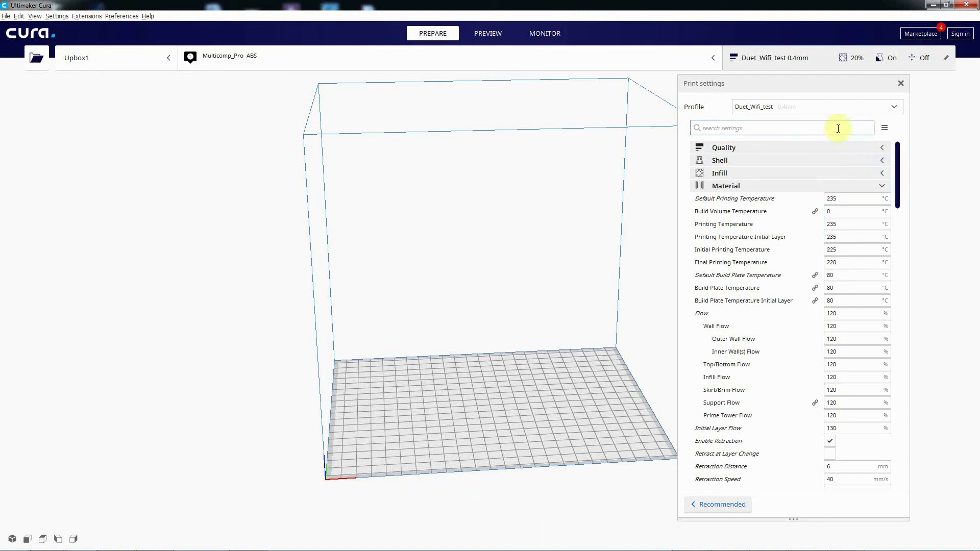
# Reselect Multicomp_Pro ABS as the material, loading 250 °C nozzle, 110 °C bed and 97% flow.
pyautogui.click(712, 59)
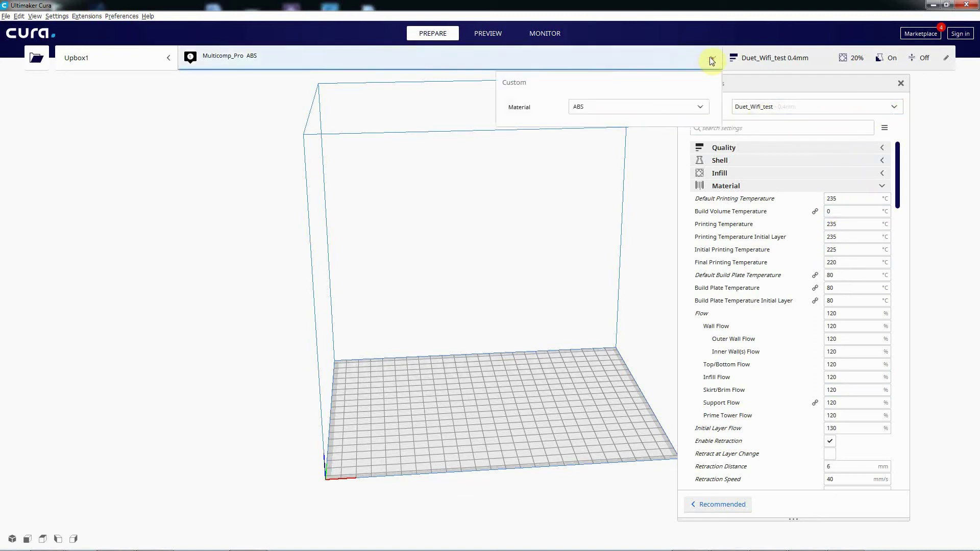
pyautogui.click(700, 106)
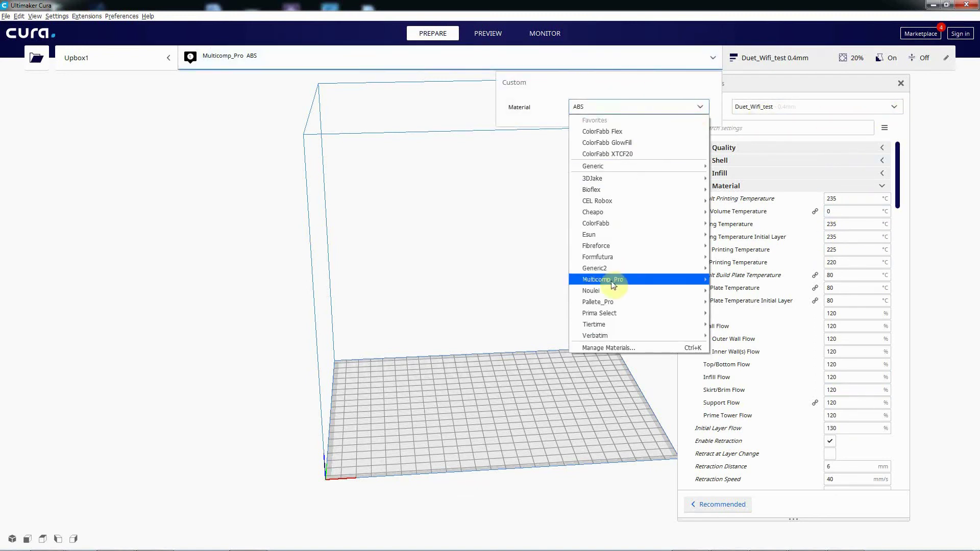
pyautogui.moveTo(614, 285)
pyautogui.moveTo(735, 279)
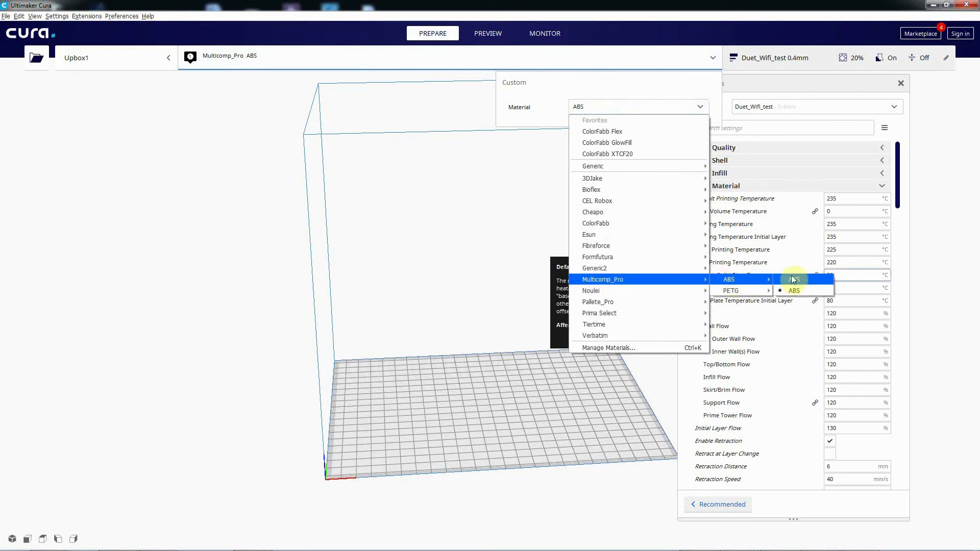
pyautogui.click(793, 281)
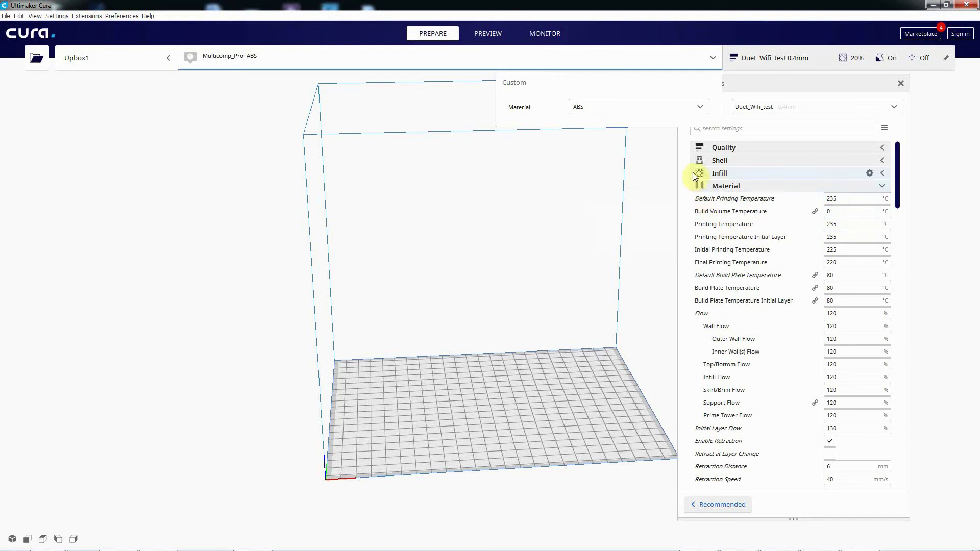
pyautogui.moveTo(323, 545)
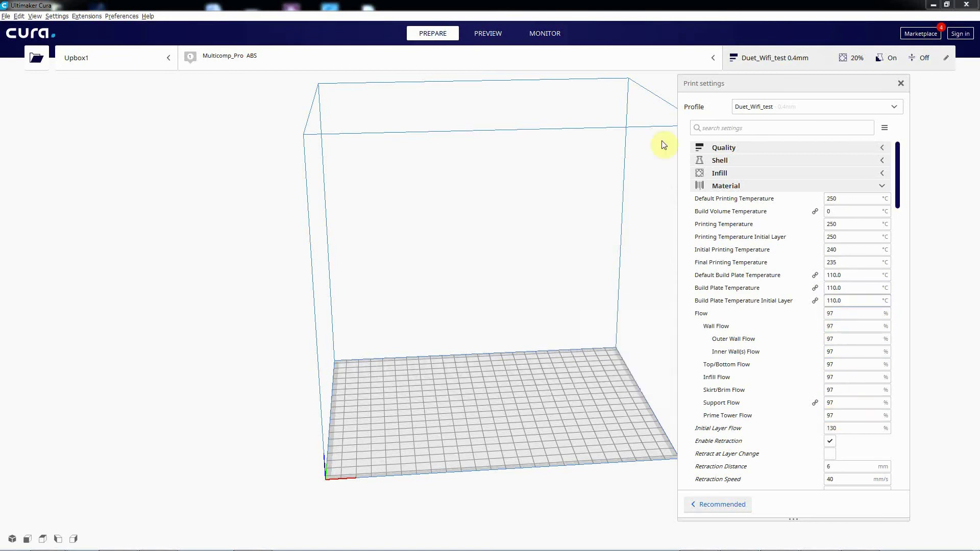
# Switch the extruder material to Cheapo PLA.
pyautogui.click(713, 58)
pyautogui.click(694, 106)
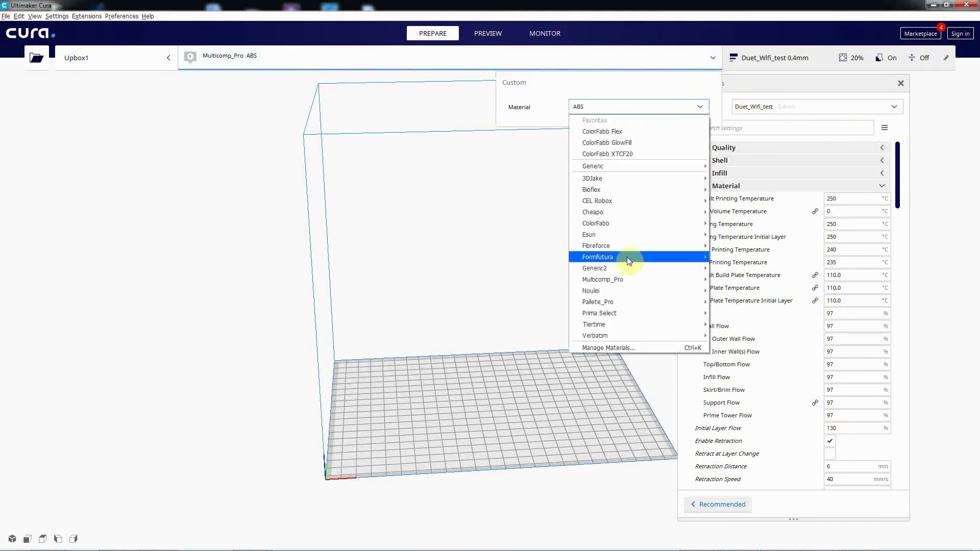
pyautogui.moveTo(608, 213)
pyautogui.moveTo(730, 212)
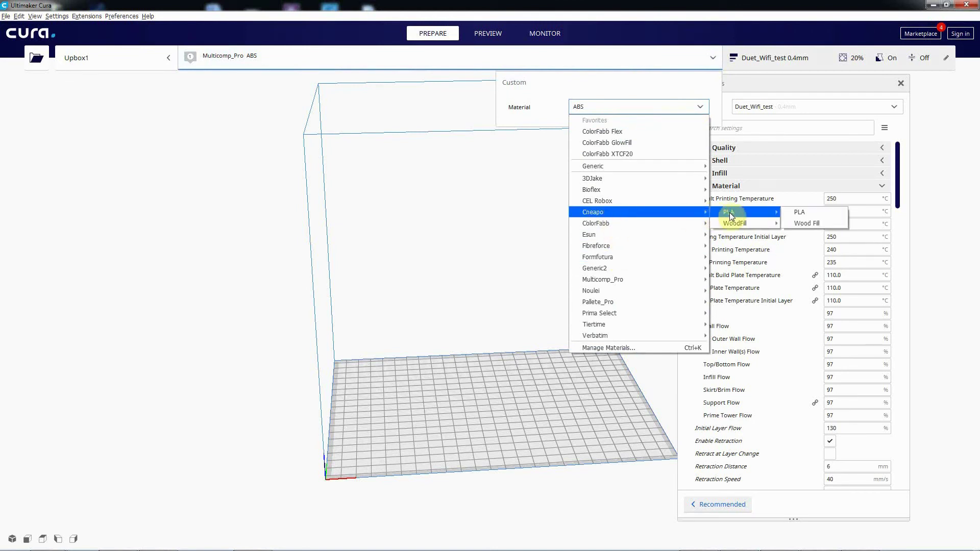
pyautogui.click(827, 214)
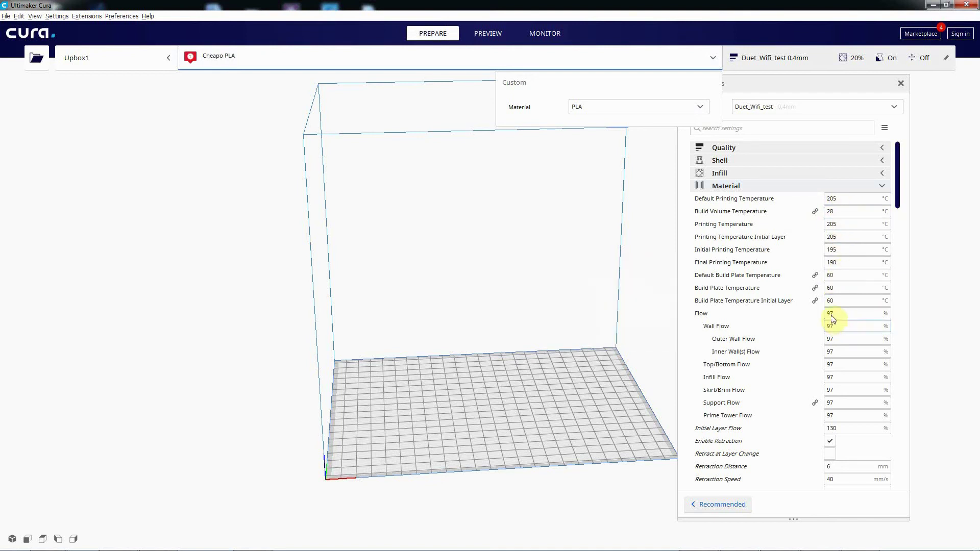
# Change the material to ColorFabb NGEN XTCF20, giving 260 °C nozzle, 90 °C bed, 102% flow.
pyautogui.click(707, 107)
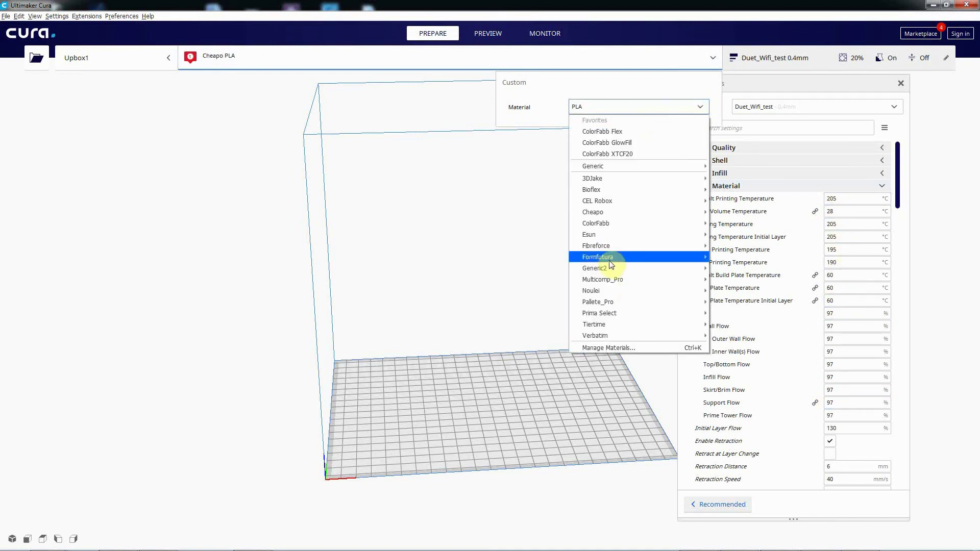
pyautogui.moveTo(609, 283)
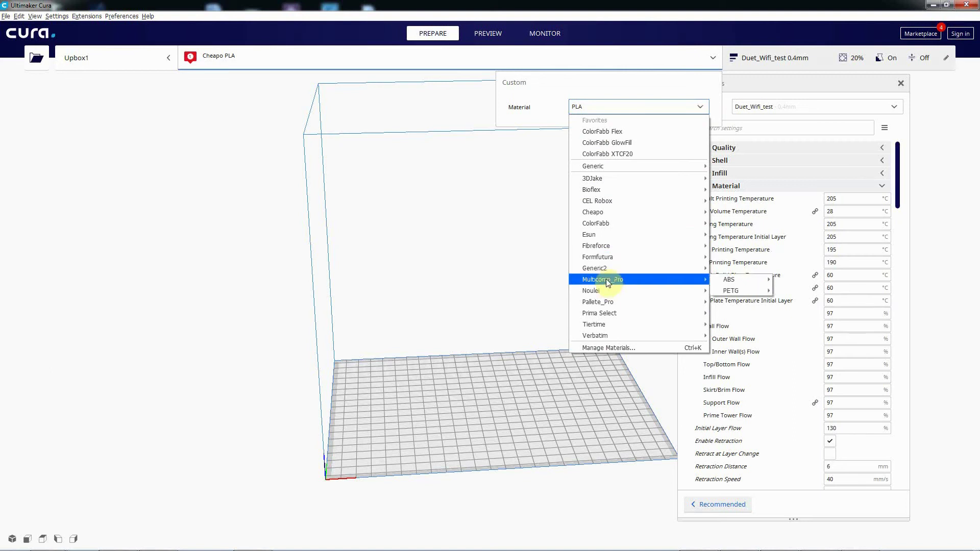
pyautogui.moveTo(607, 223)
pyautogui.moveTo(741, 223)
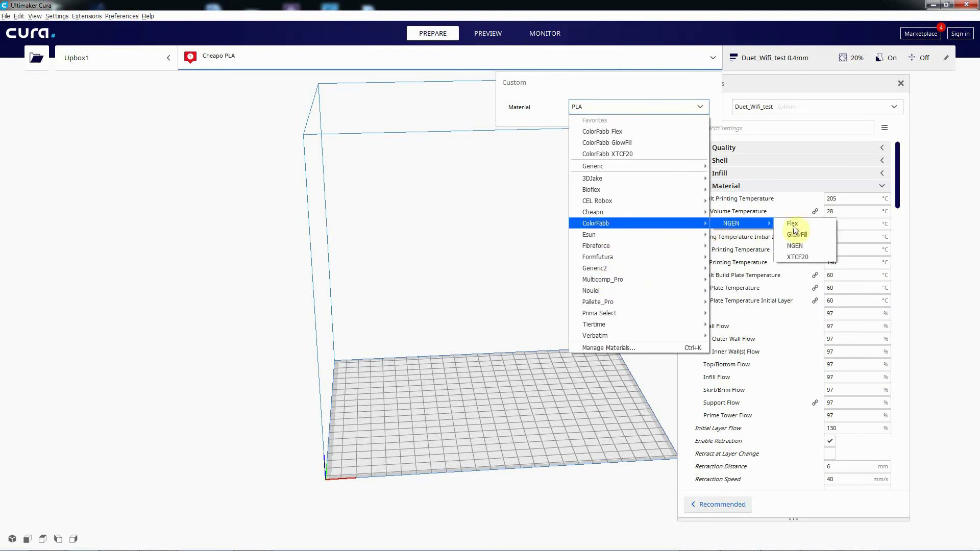
pyautogui.click(809, 257)
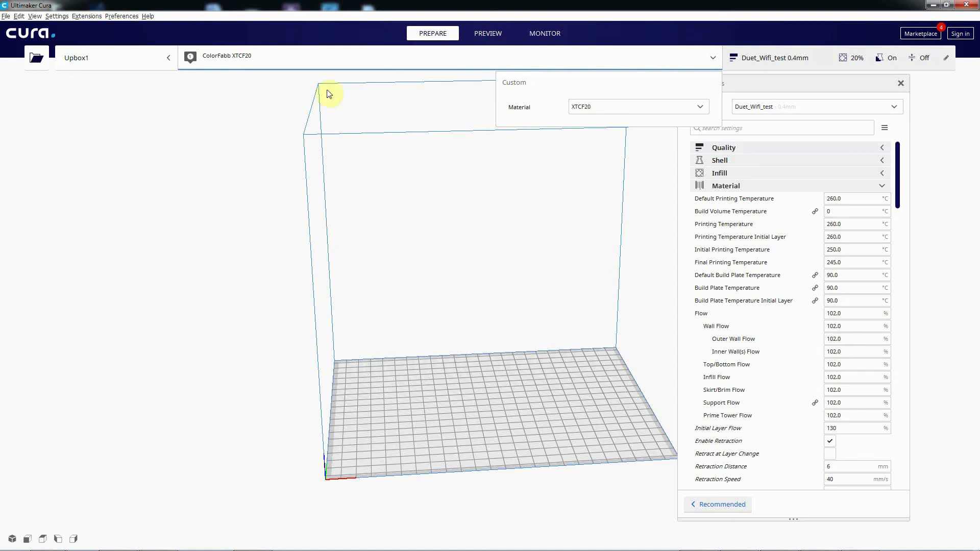
# Bring Notepad++ back and view the custom_duet_wifi_test.inst.cfg profile file.
pyautogui.moveTo(389, 531)
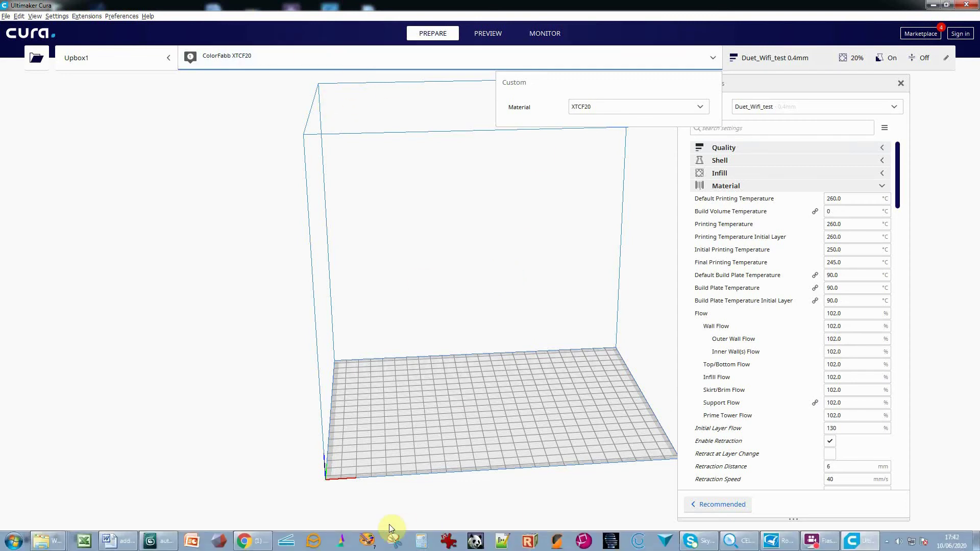
pyautogui.click(502, 541)
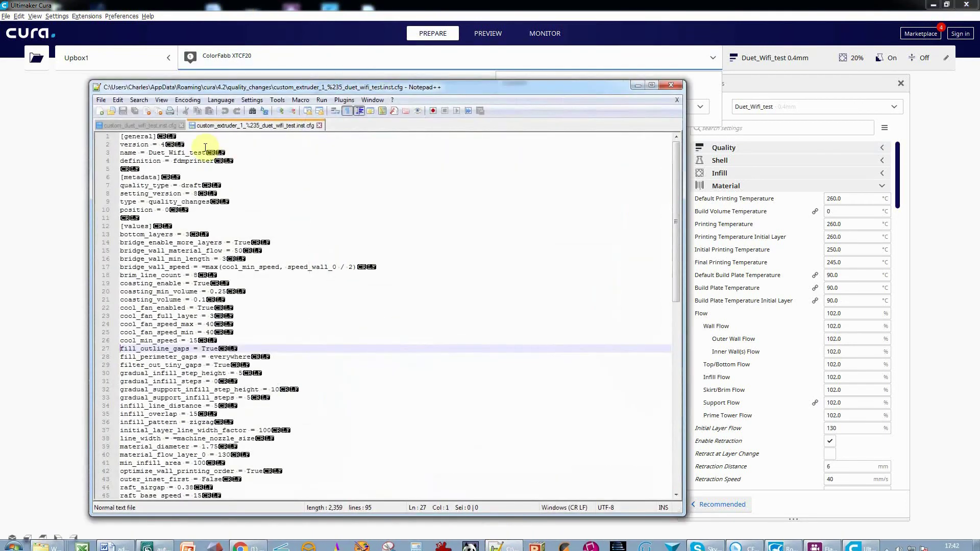
pyautogui.click(155, 125)
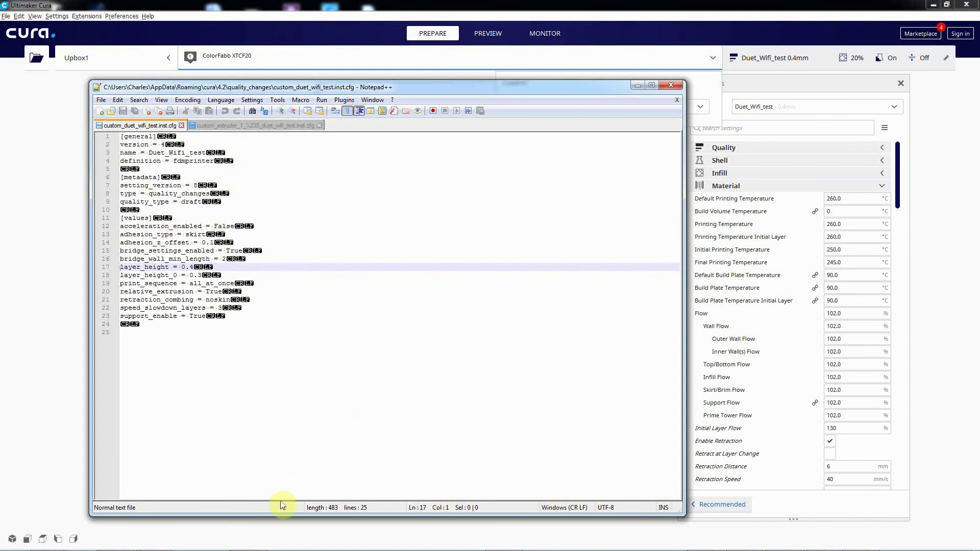
# Close Notepad++ and set the material to Prima Select PETG (220 °C, 98 °C bed, 96% flow).
pyautogui.click(669, 85)
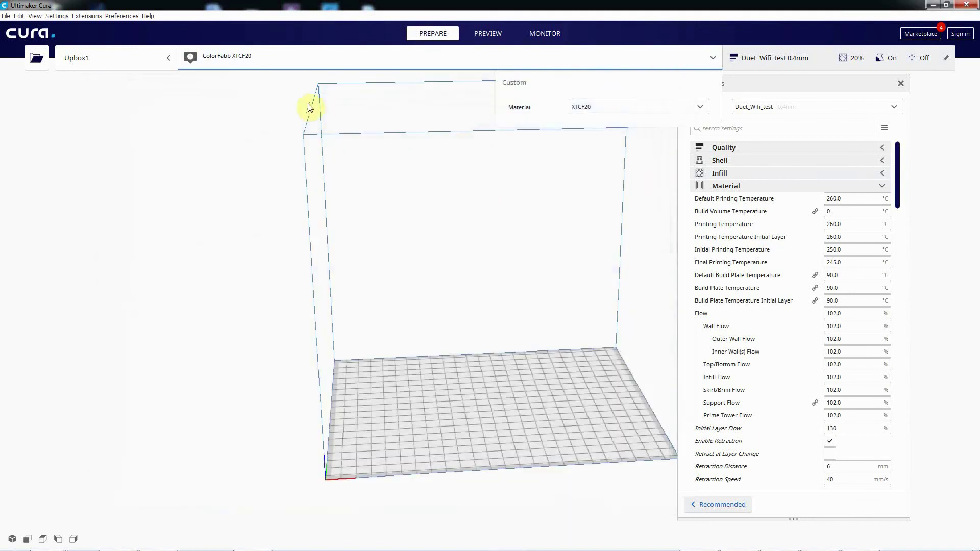
pyautogui.click(713, 59)
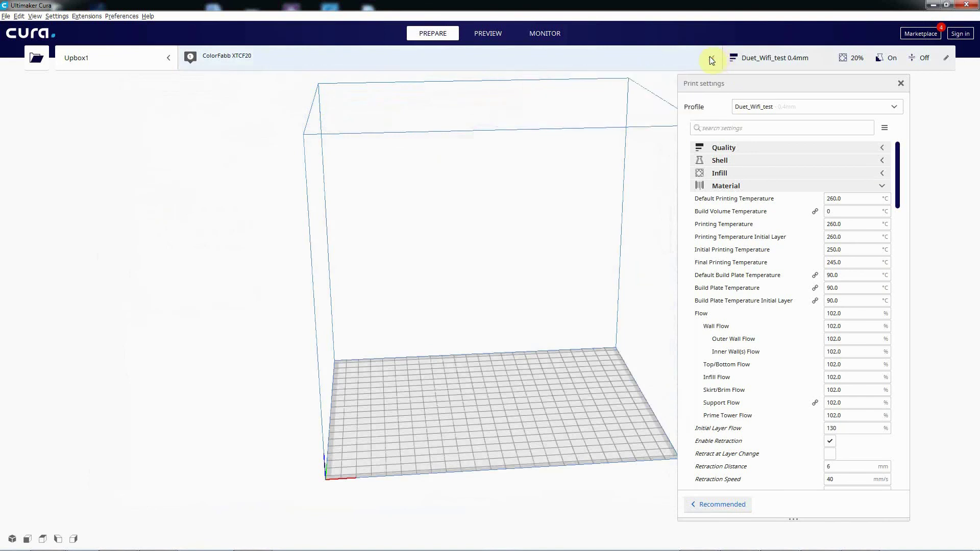
pyautogui.click(714, 57)
pyautogui.click(691, 106)
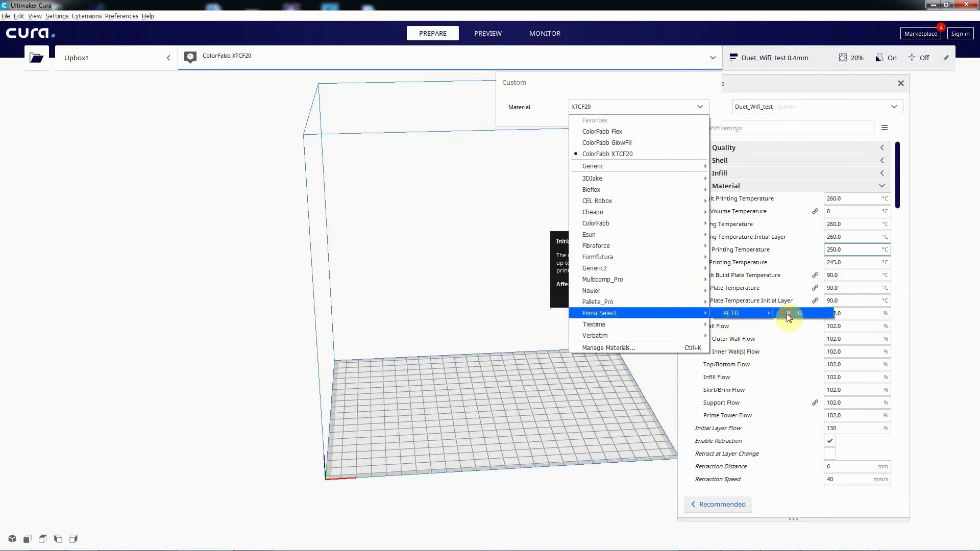
pyautogui.click(786, 313)
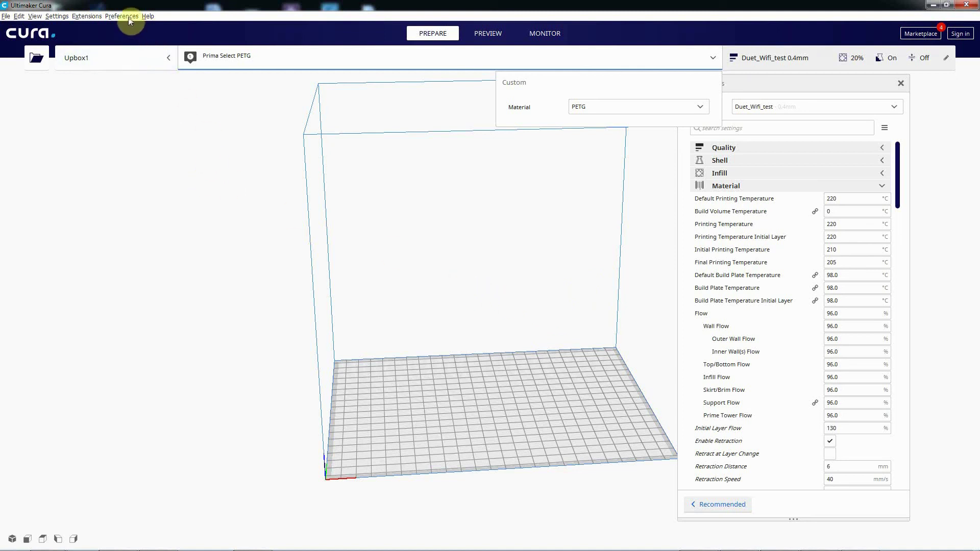
# Glance at the Extensions menu, then scroll the print settings to review the PETG values.
pyautogui.click(86, 16)
pyautogui.moveTo(100, 40)
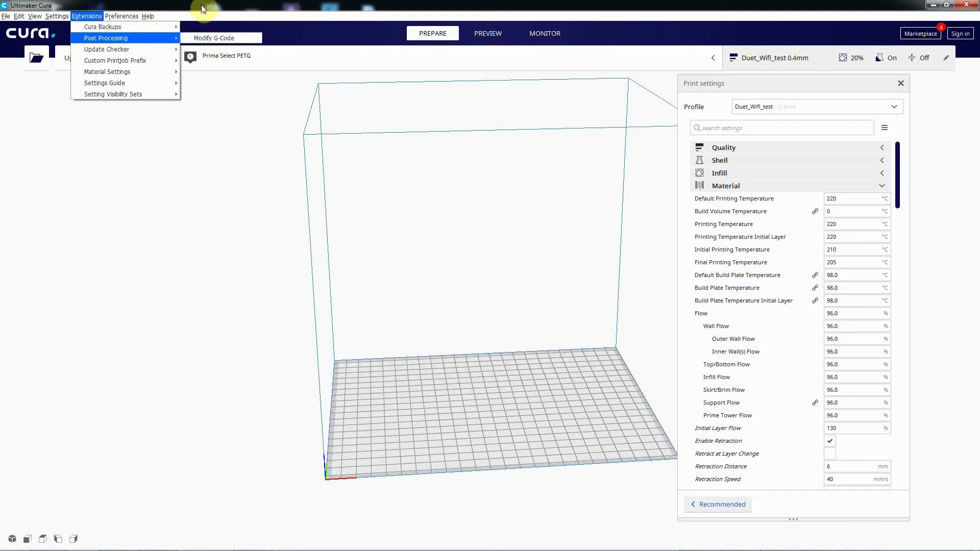
pyautogui.click(201, 11)
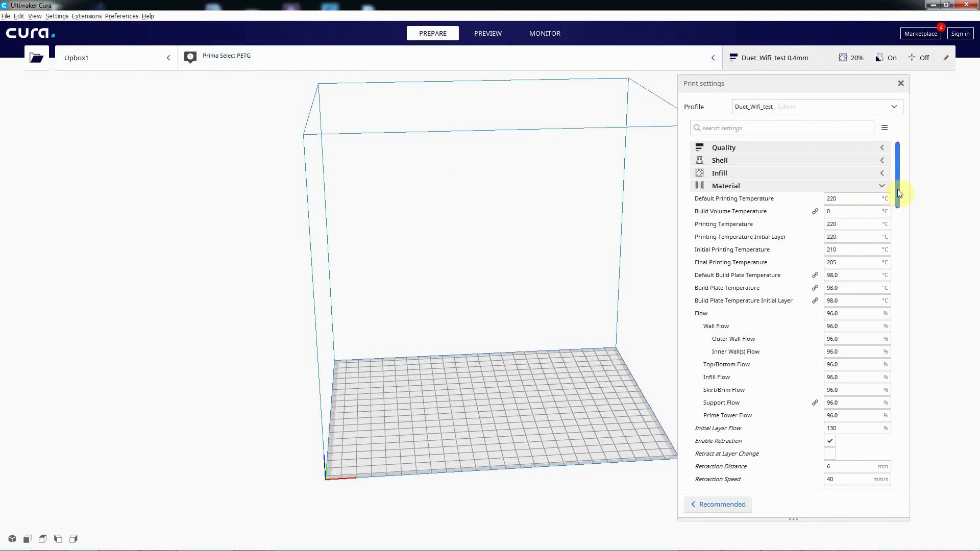
pyautogui.moveTo(897, 193); pyautogui.dragTo(898, 433)
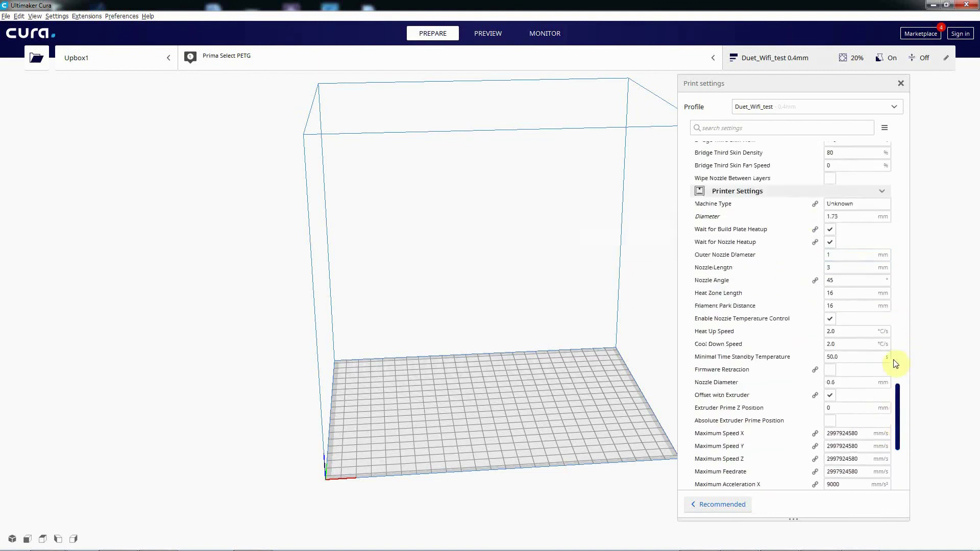
pyautogui.moveTo(895, 385); pyautogui.dragTo(897, 279)
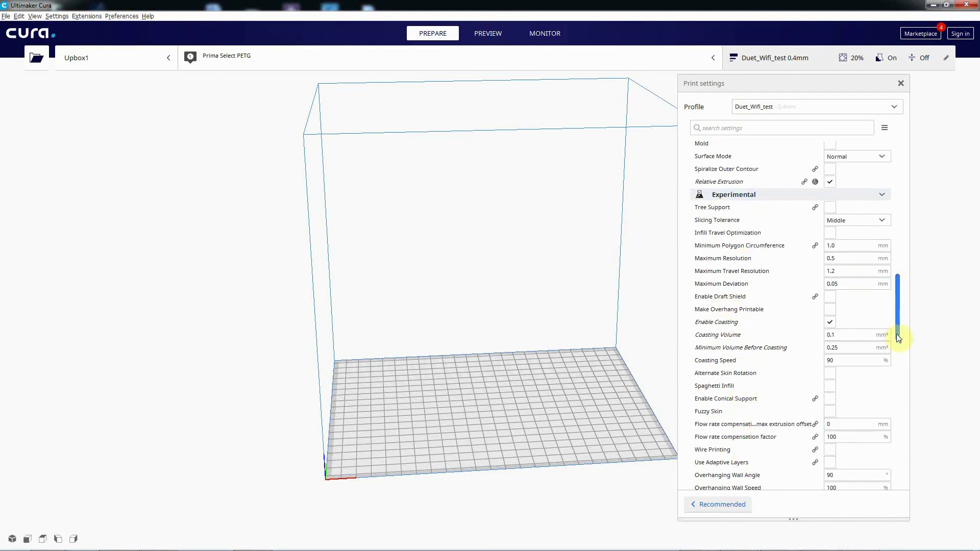
pyautogui.moveTo(897, 332); pyautogui.dragTo(897, 149)
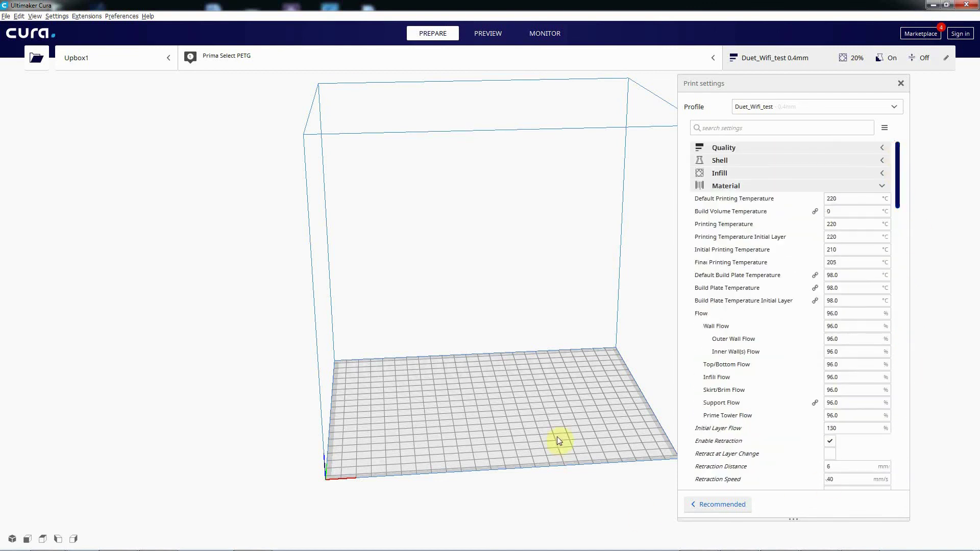